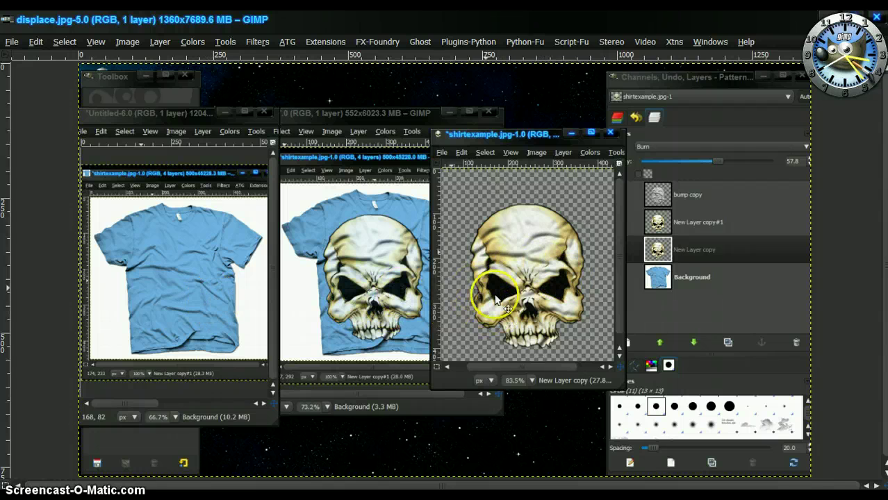
Burn-darken the top of the skull and close the displace.jpg window
mouse_move(490, 240)
left_mouse_down()
mouse_move(533, 233)
mouse_move(493, 249)
mouse_move(482, 246)
mouse_move(540, 239)
mouse_move(450, 269)
left_mouse_up()
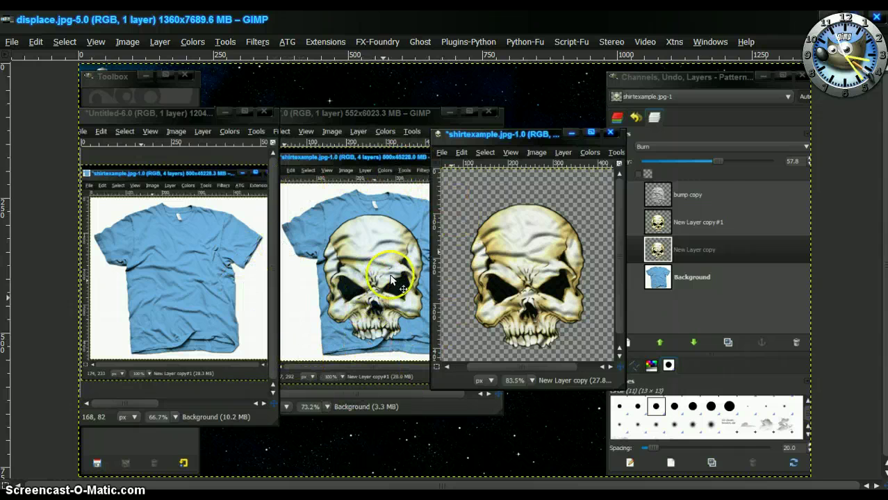
left_click(876, 17)
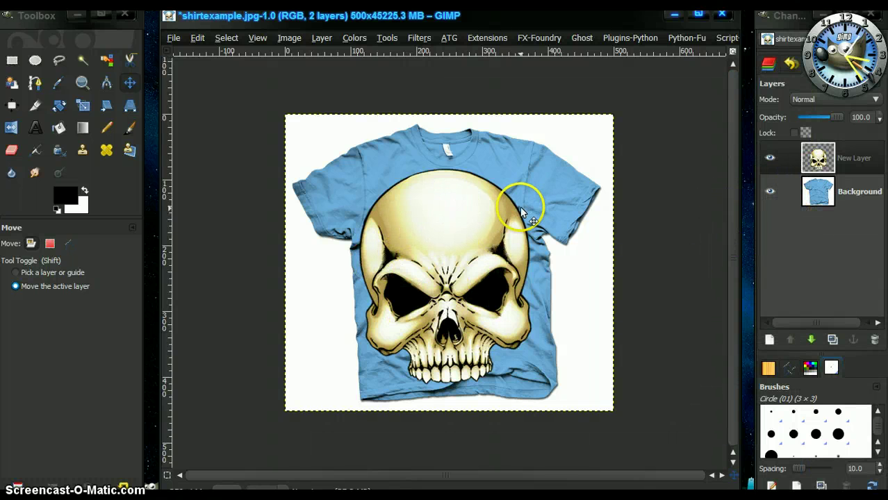
Duplicate the shirt Background layer and move the copy above the skull's New Layer
left_click(817, 197)
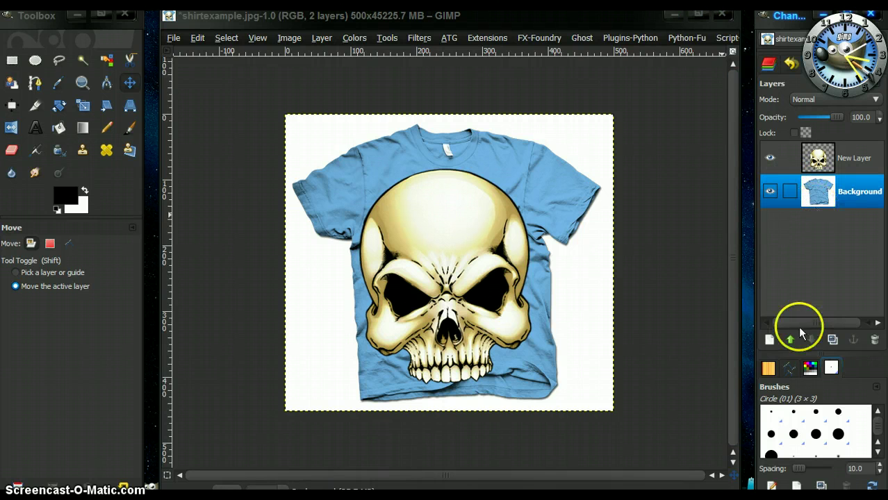
left_click(833, 339)
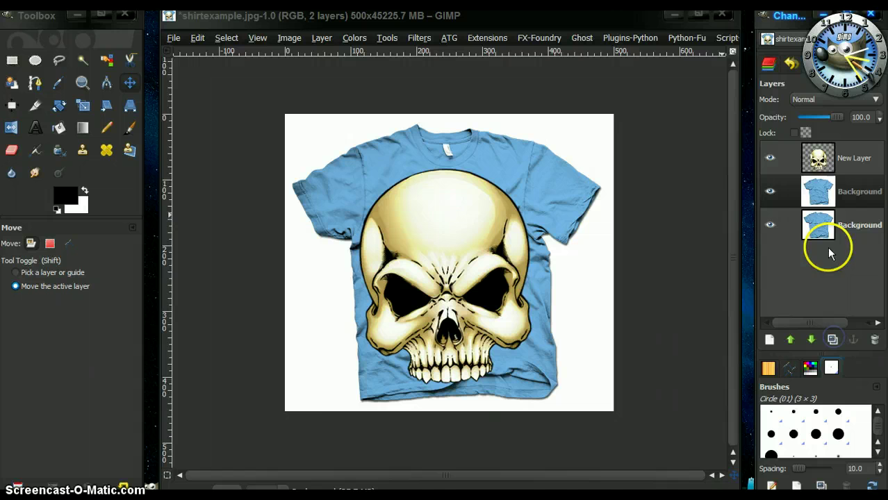
left_click(814, 198)
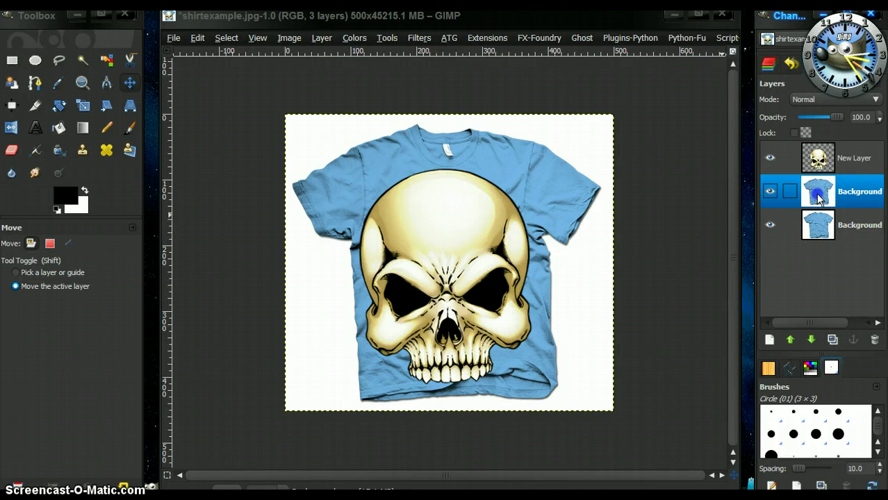
left_click_drag(818, 199, 820, 158)
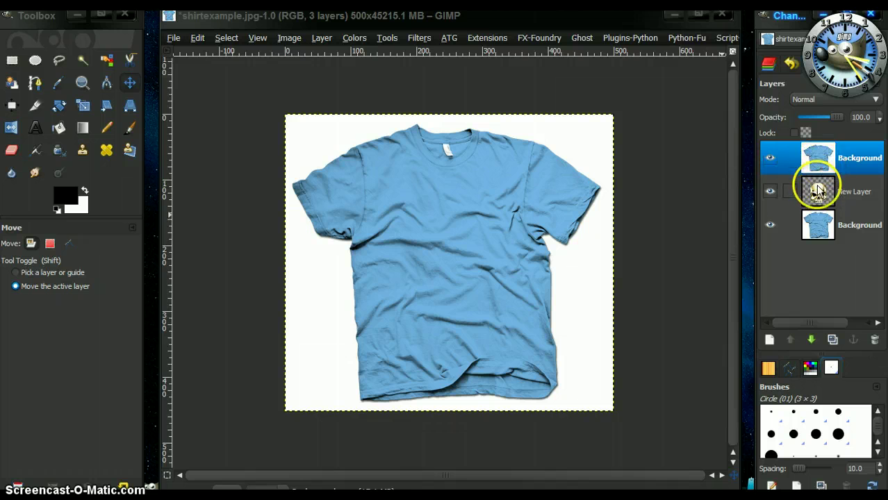
Desaturate the top shirt copy using Luminosity
left_click(354, 39)
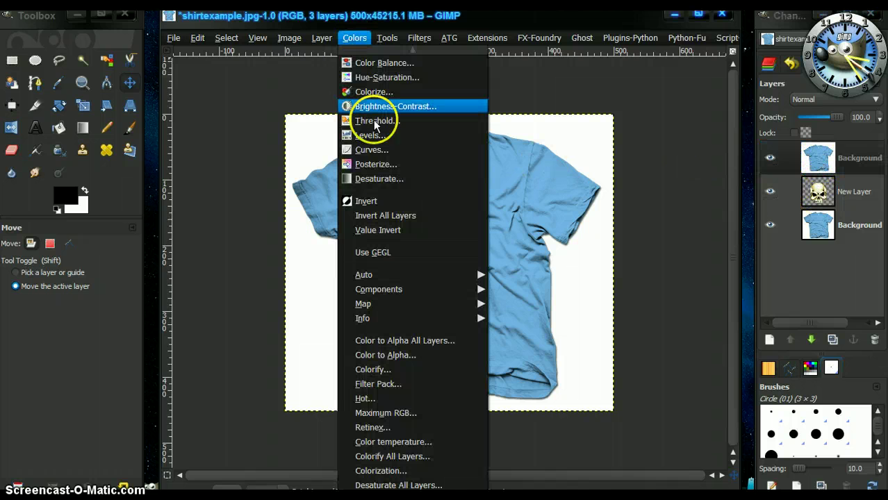
left_click(375, 179)
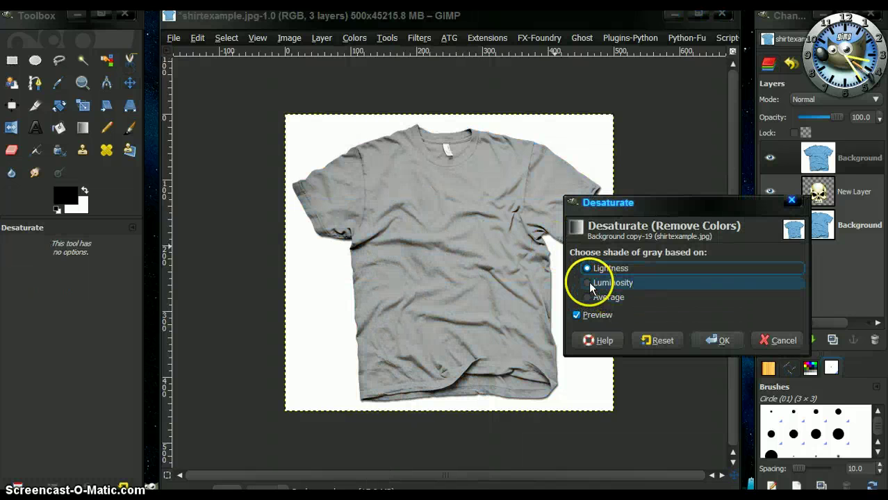
left_click(589, 284)
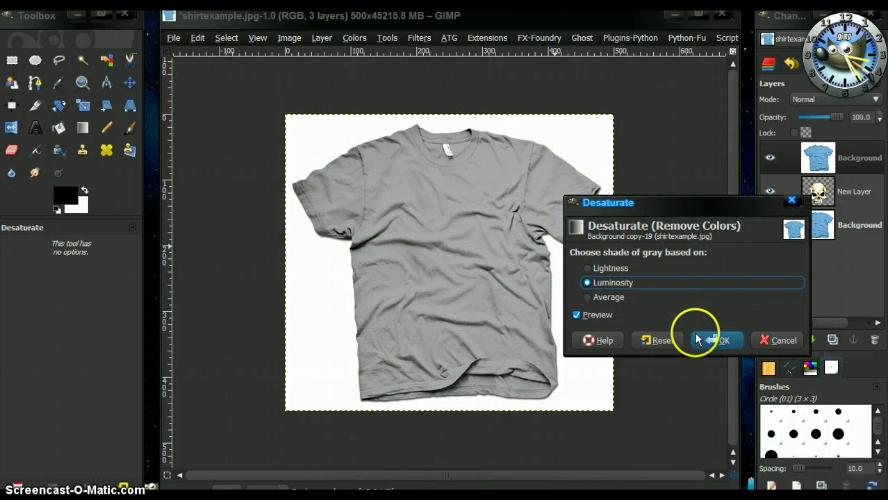
left_click(698, 339)
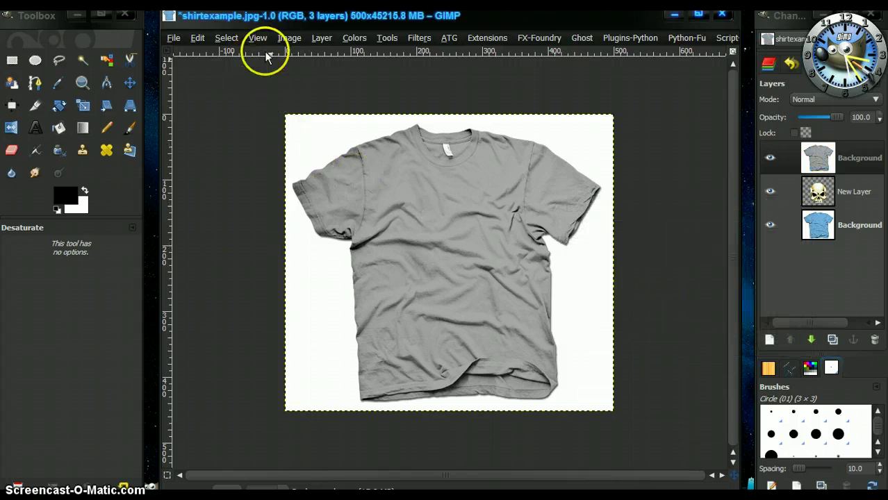
Apply an S-shaped Curves adjustment that brightens the grey shirt copy and deepens its creases
left_click(354, 37)
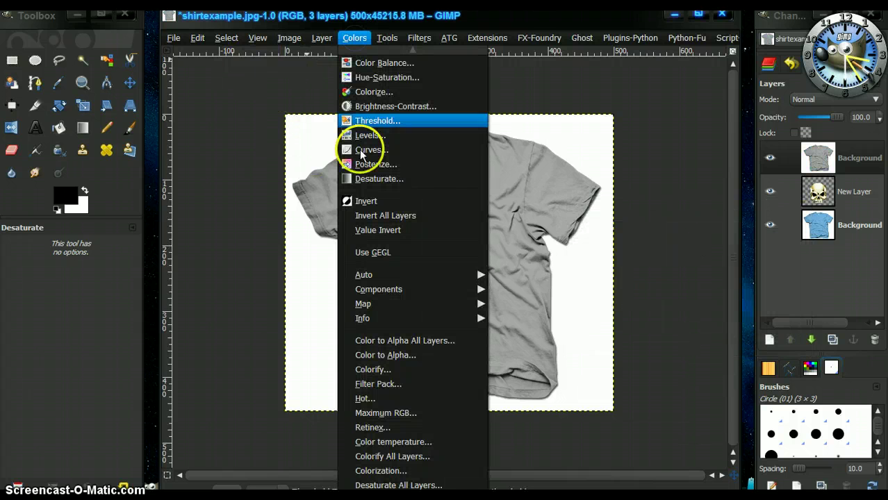
left_click(359, 150)
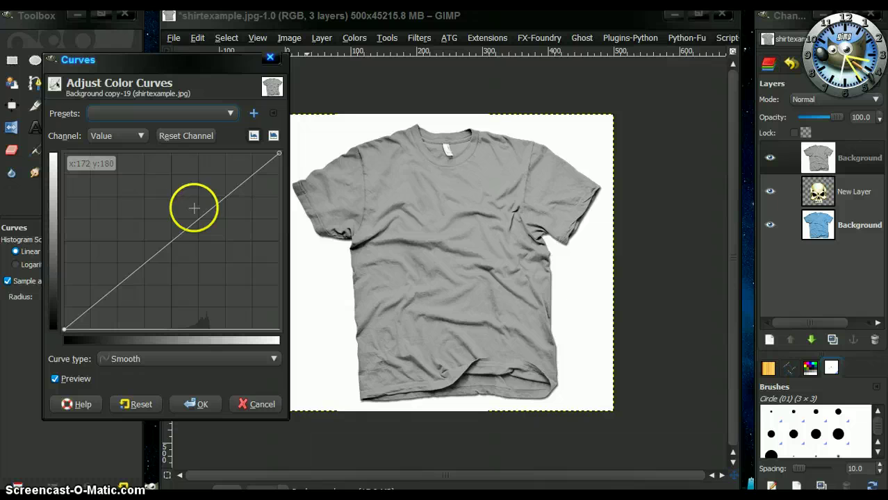
left_click_drag(239, 175, 221, 148)
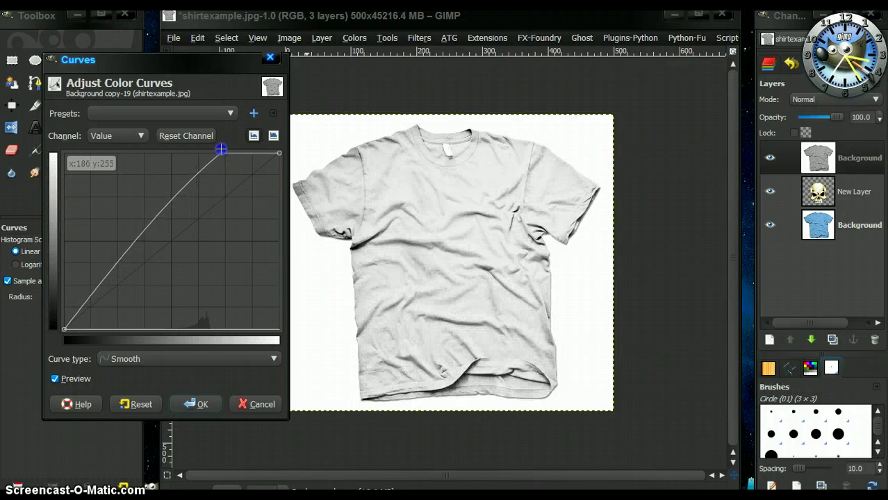
mouse_move(103, 298)
left_mouse_down()
mouse_move(87, 296)
mouse_move(91, 316)
mouse_move(103, 310)
left_mouse_up()
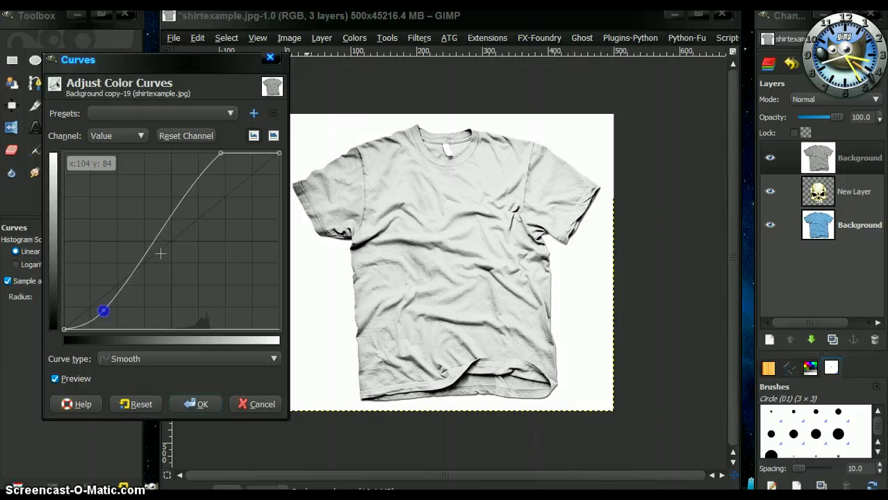
left_click_drag(163, 252, 168, 237)
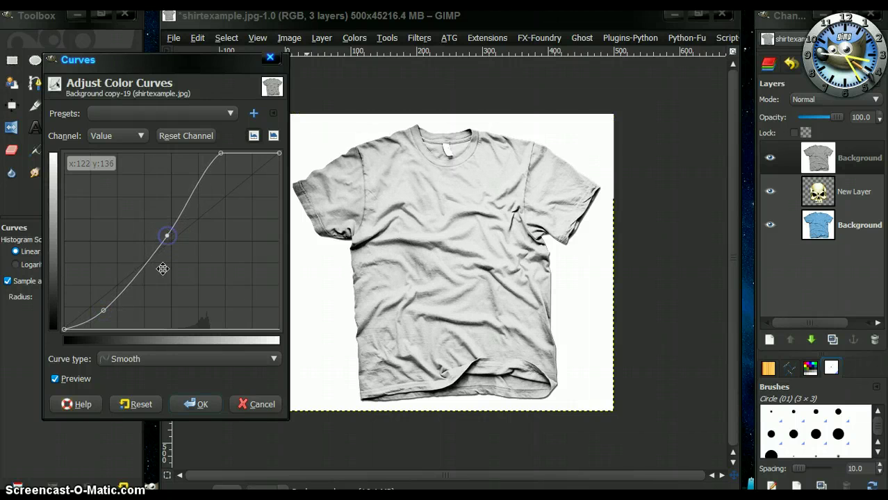
left_click(188, 389)
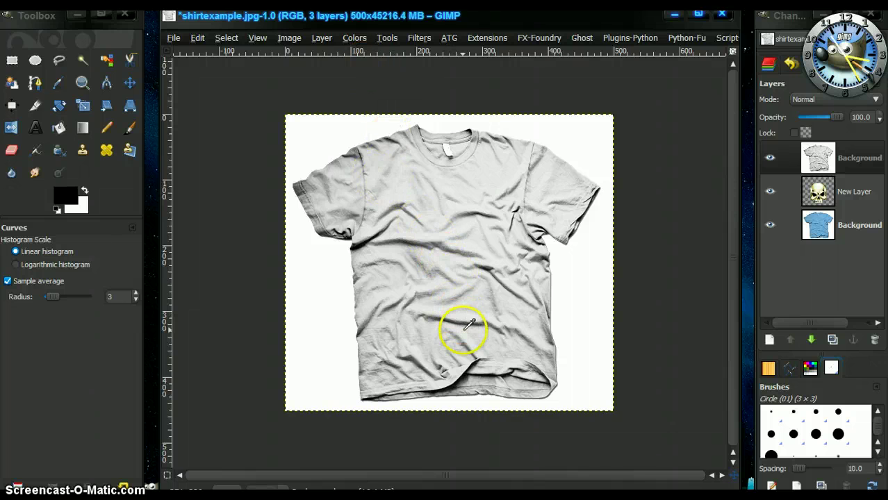
Apply Brightness-Contrast with brightness 21 and contrast 10 to the grey shirt copy
left_click(355, 38)
left_click(389, 106)
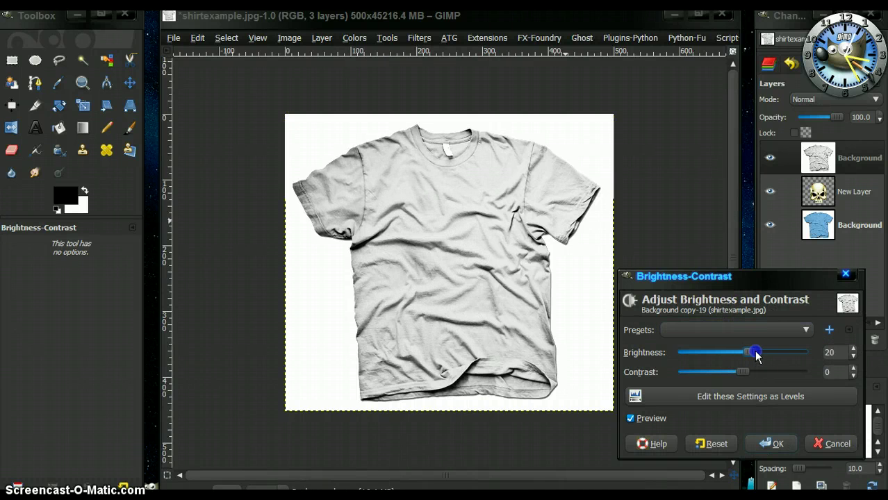
left_click_drag(756, 354, 749, 373)
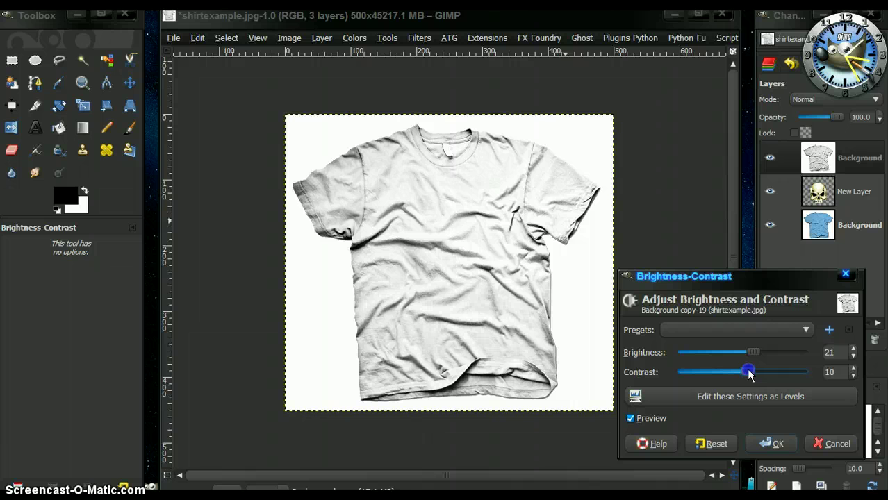
left_click(767, 443)
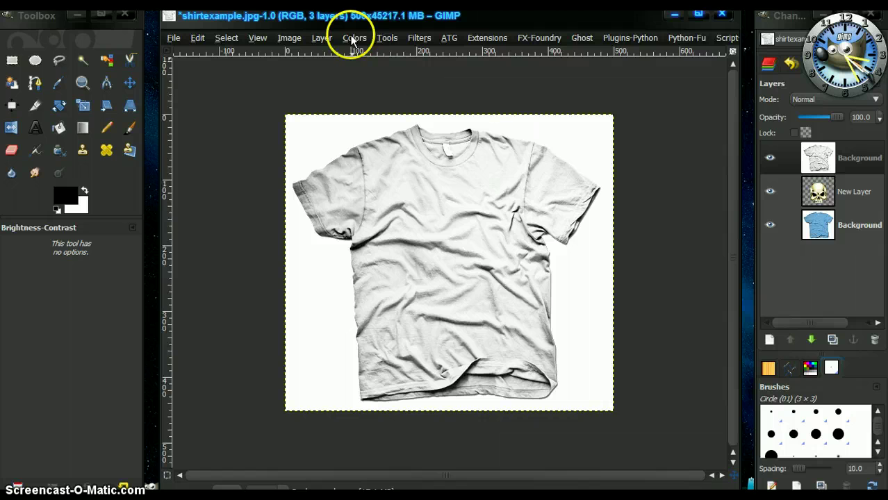
Apply a Gaussian Blur with 9 px horizontal and vertical radius to the grey shirt copy
left_click(428, 41)
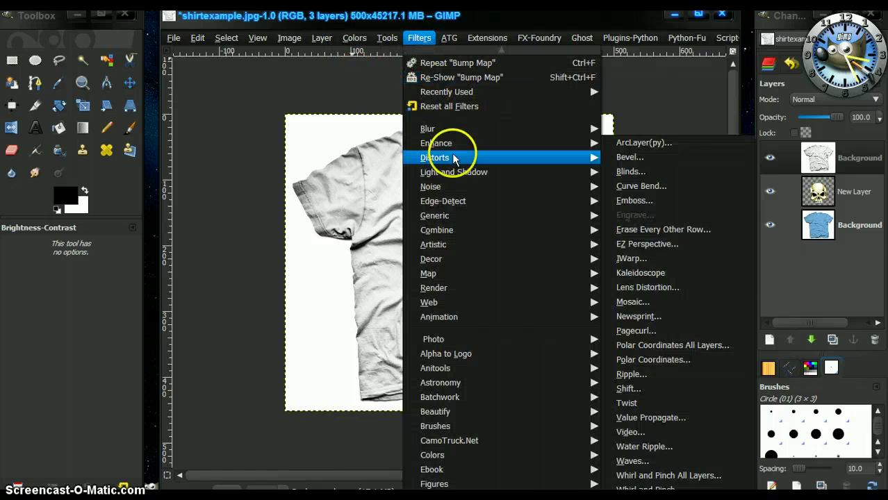
mouse_move(432, 130)
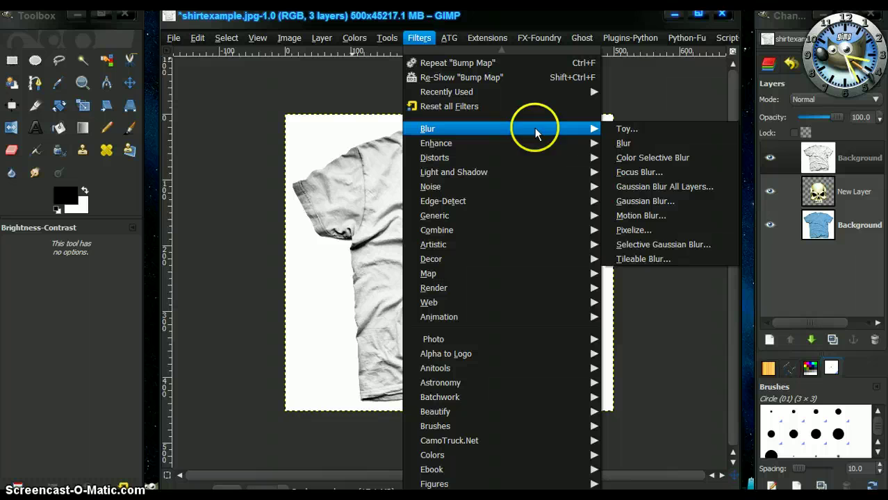
left_click(621, 201)
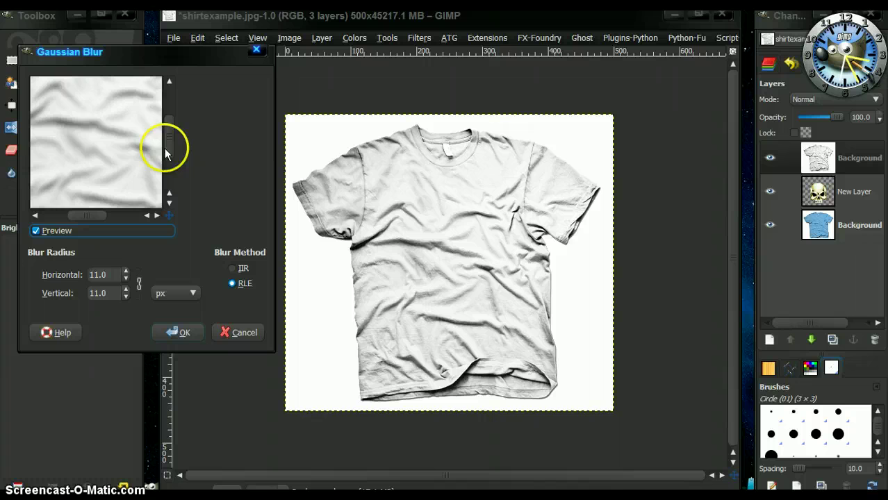
mouse_move(168, 142)
left_mouse_down()
mouse_move(166, 126)
mouse_move(169, 143)
left_mouse_up()
left_click(126, 297)
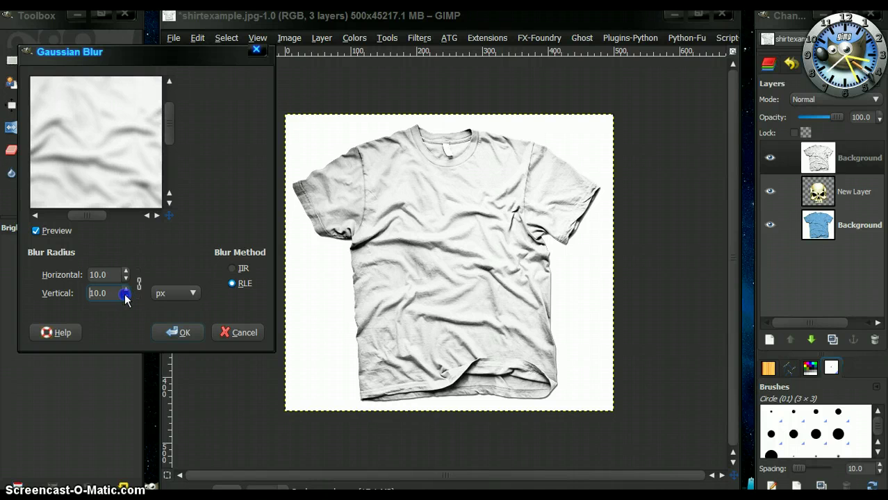
left_click_drag(169, 129, 170, 148)
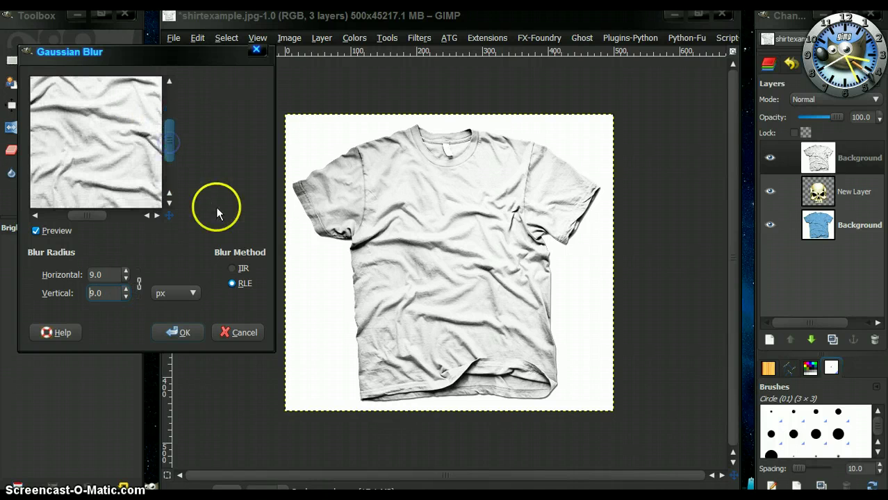
left_click(175, 331)
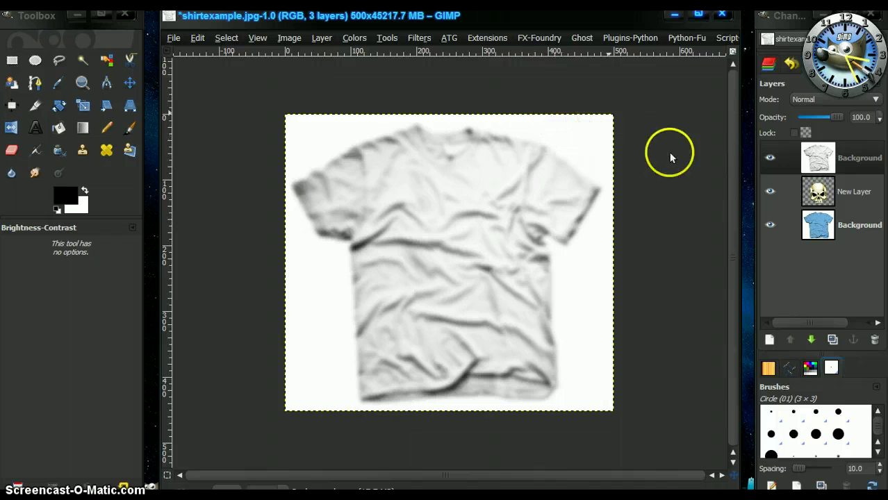
Rename the blurred top shirt copy to 'T-Shirt Bump/Displace'
double_click(819, 159)
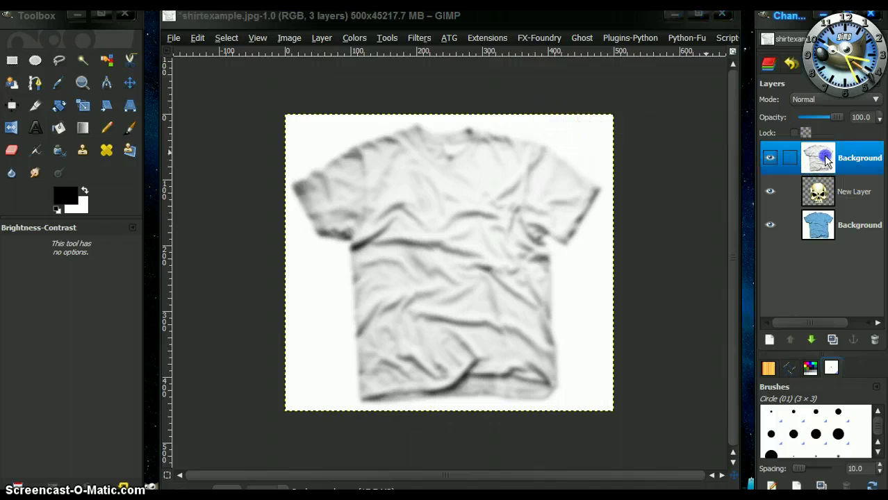
left_click(171, 139)
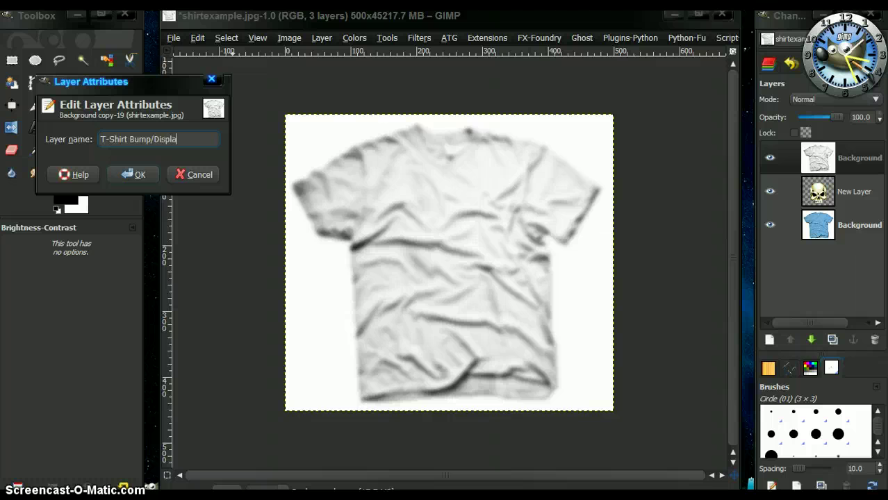
left_click(128, 175)
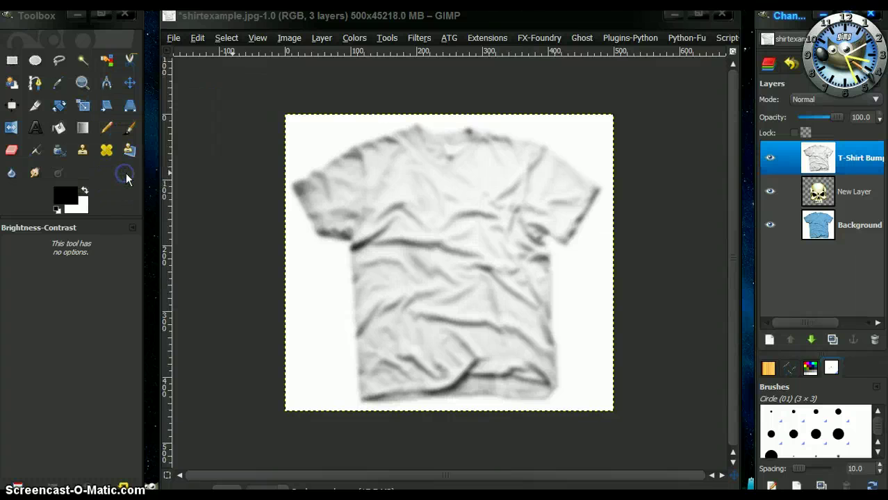
Move the skull layer above T-Shirt Bump/Displace and make it the active layer
left_click_drag(823, 202, 814, 179)
left_click(818, 197)
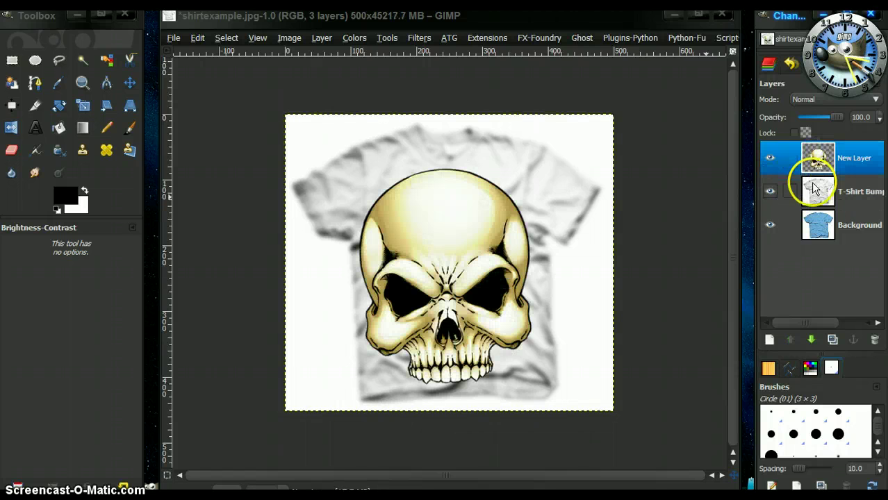
left_click(819, 198)
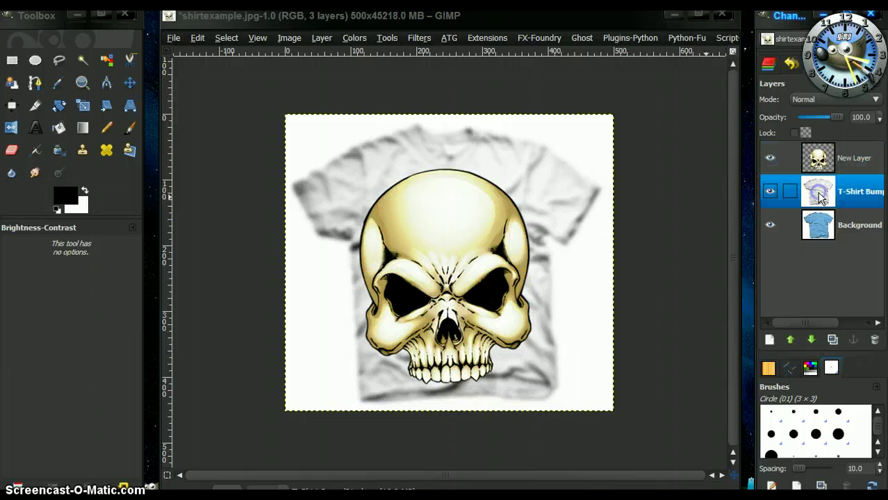
left_click_drag(820, 198, 820, 165)
left_click(820, 161)
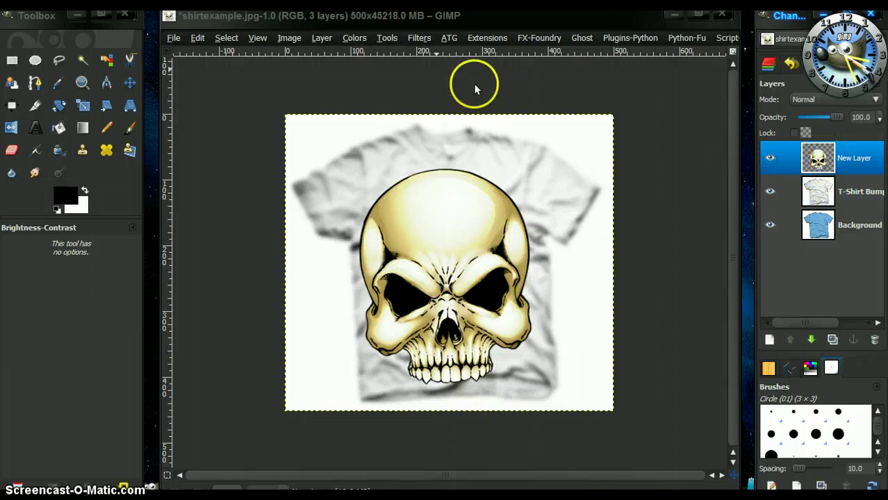
Apply Displace to the skull with Displace-19 as both X and Y maps at 6.00
left_click(417, 39)
mouse_move(479, 275)
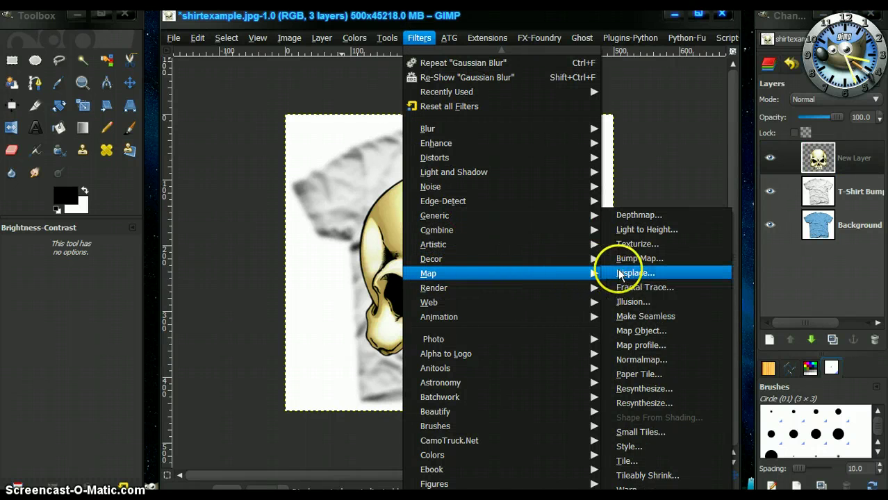
left_click(635, 274)
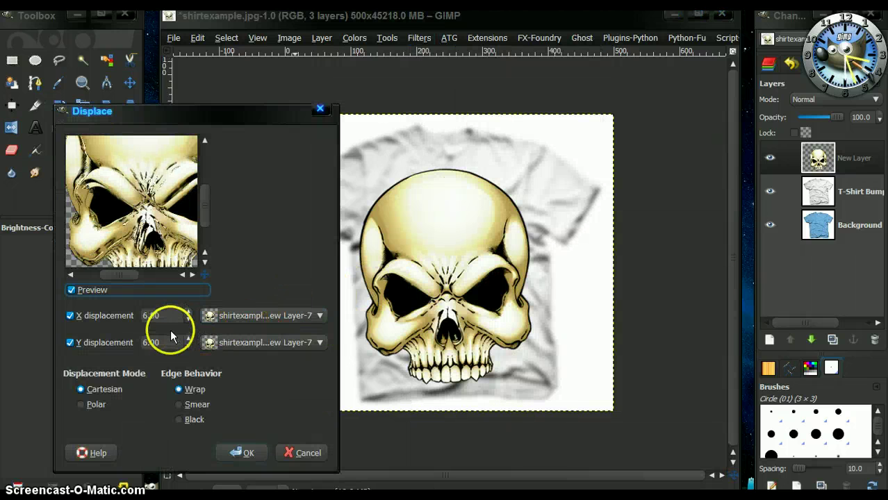
left_click(319, 316)
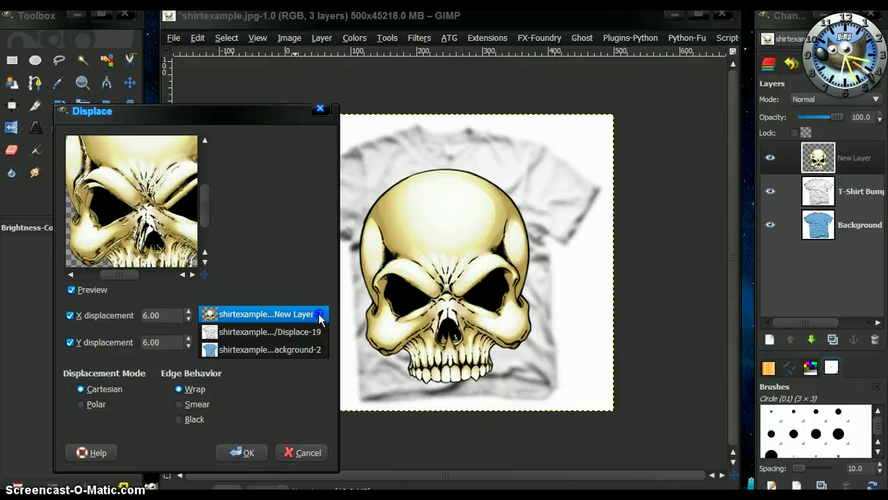
left_click(288, 332)
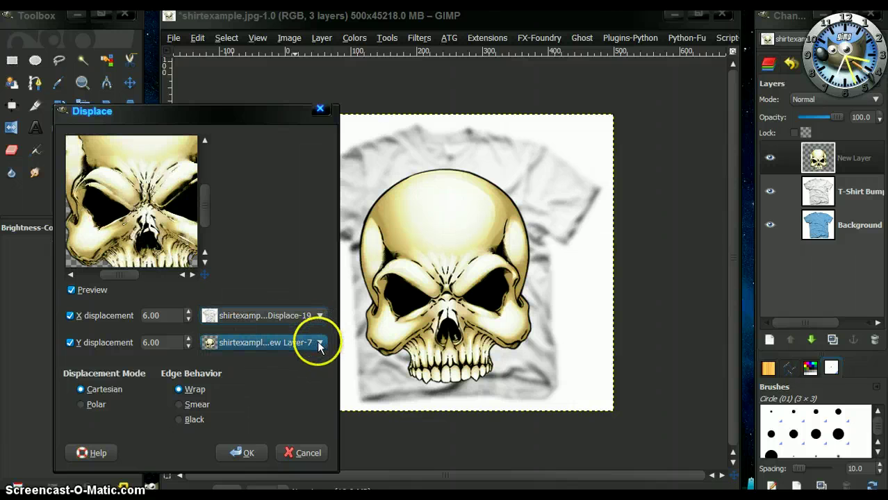
left_click(320, 343)
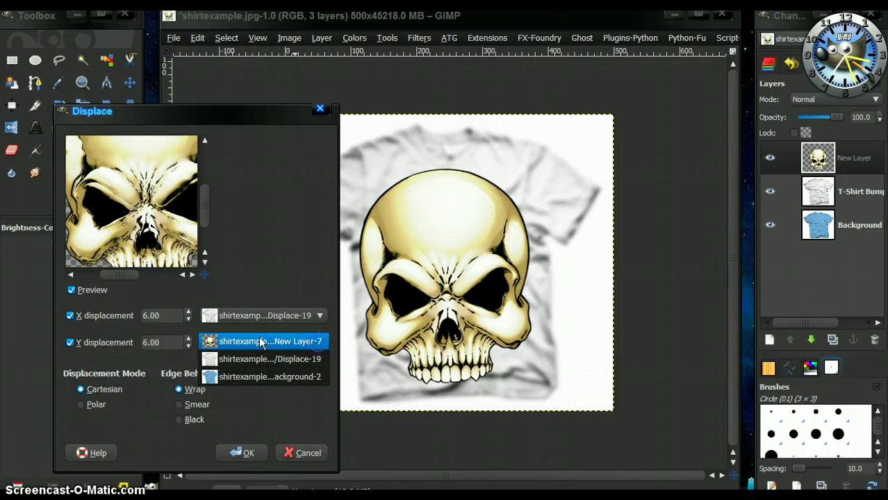
left_click(222, 359)
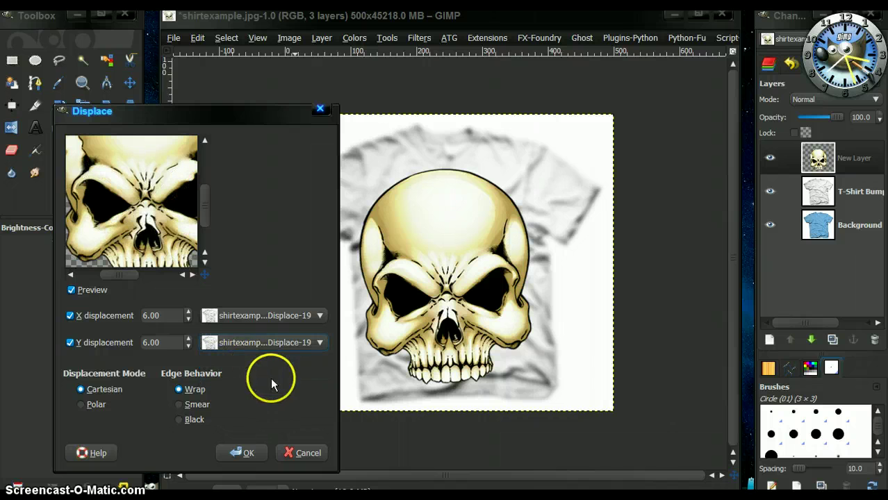
left_click_drag(205, 220, 205, 226)
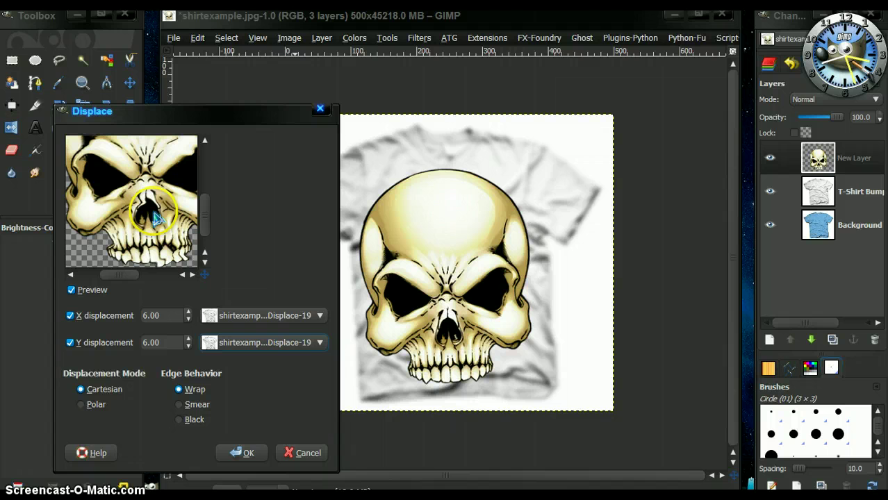
left_click_drag(154, 218, 144, 253)
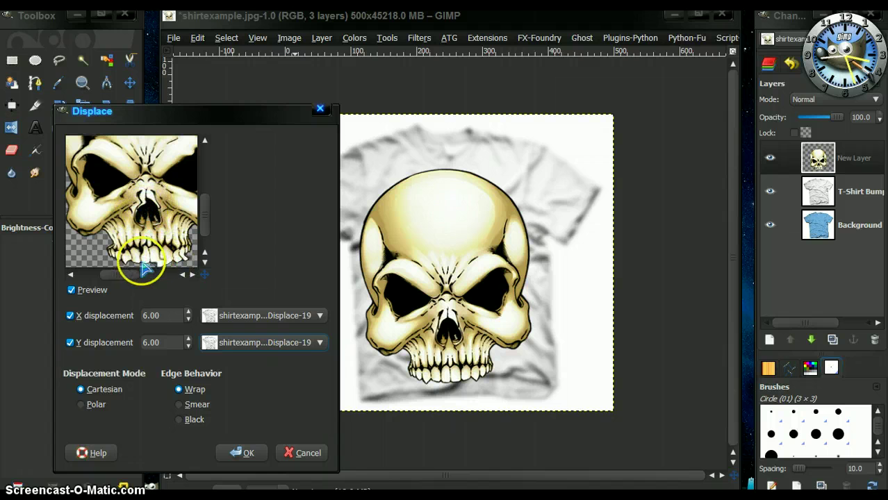
left_click(243, 454)
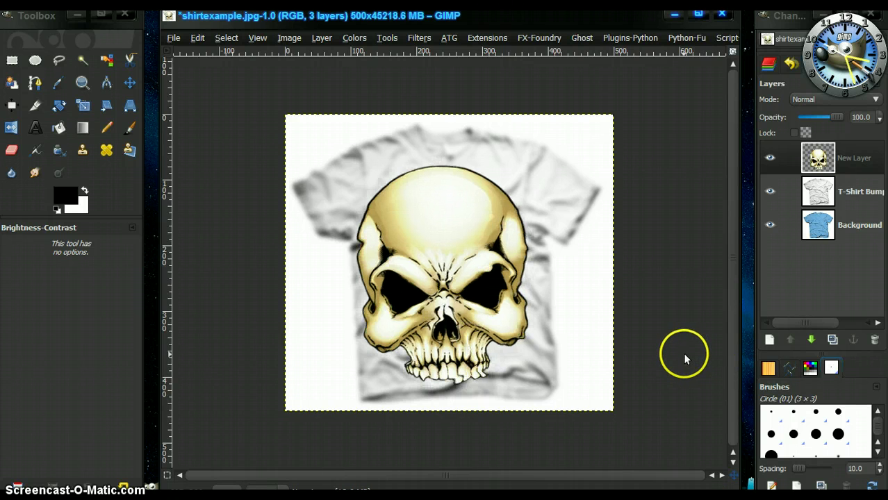
Nudge the skull slightly right and resize its layer to the image size
left_click(130, 82)
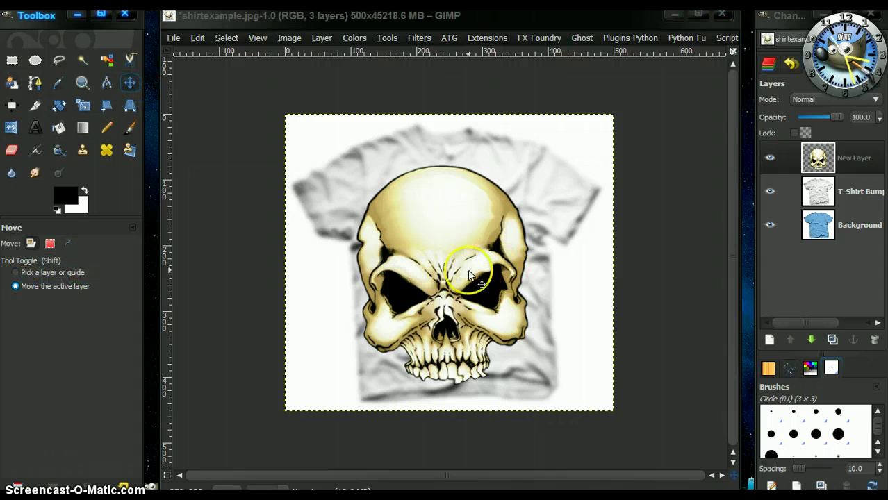
left_click_drag(469, 274, 475, 268)
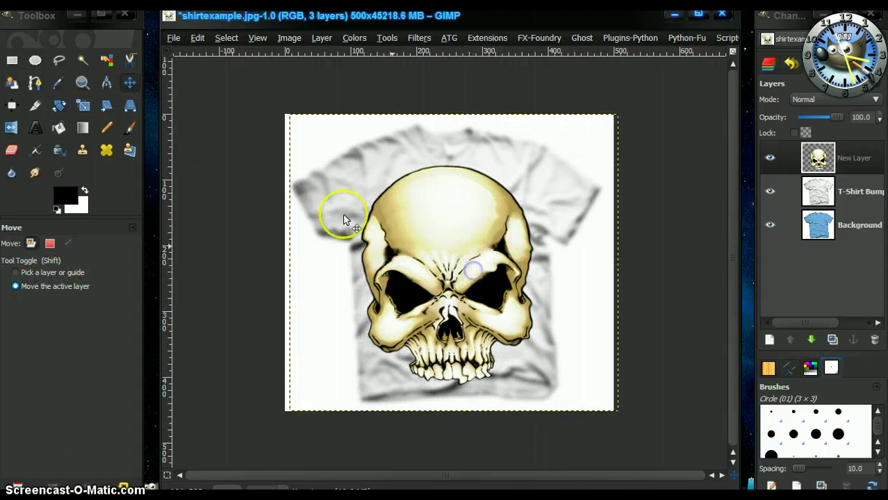
left_click(319, 38)
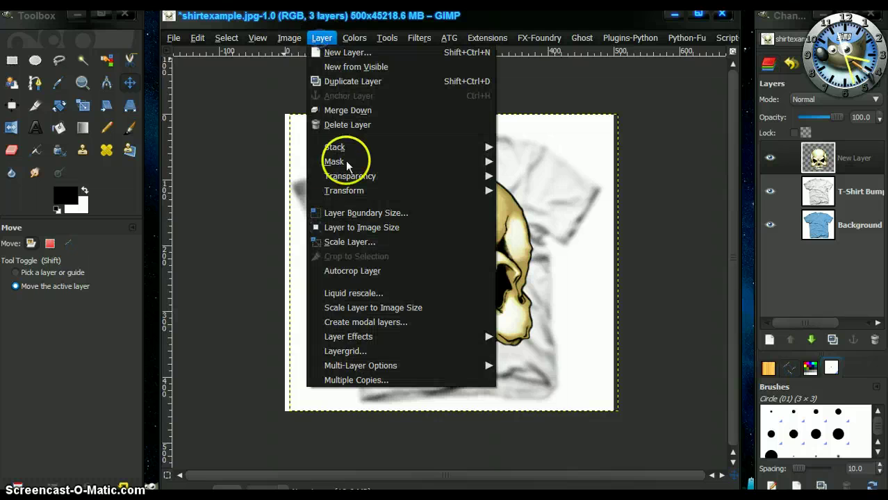
left_click(346, 227)
left_click(711, 189)
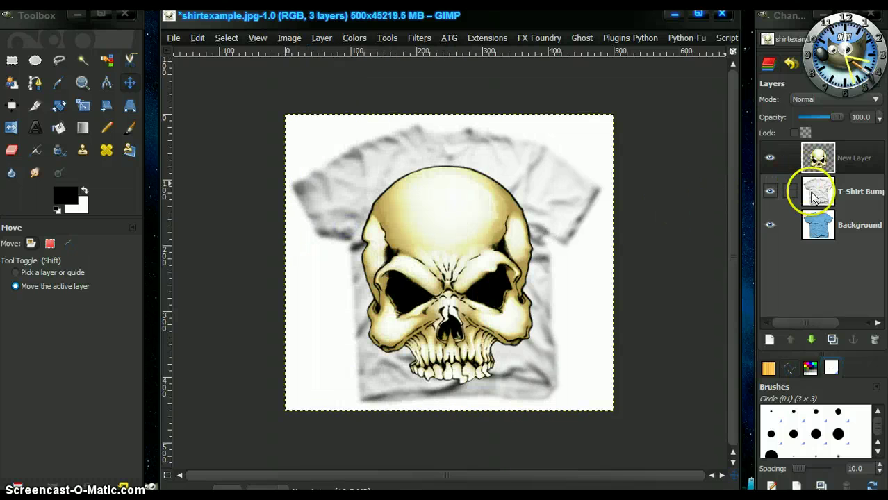
Raise T-Shirt Bump above the skull, load the skull's alpha as selection, and add an alpha channel
left_click_drag(815, 196, 818, 159)
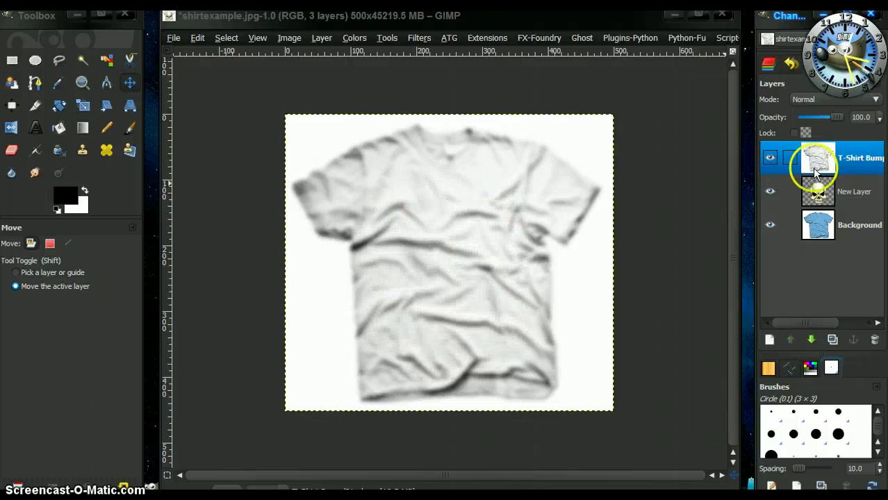
right_click(813, 194)
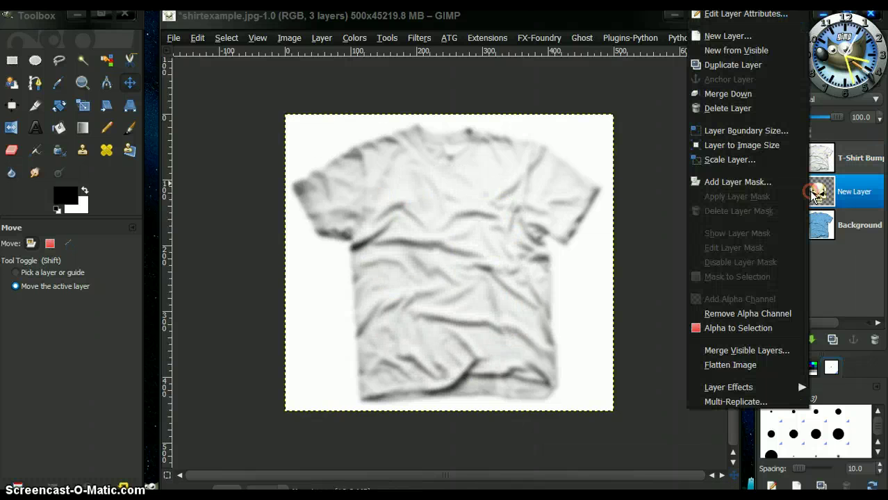
left_click(738, 328)
left_click(817, 167)
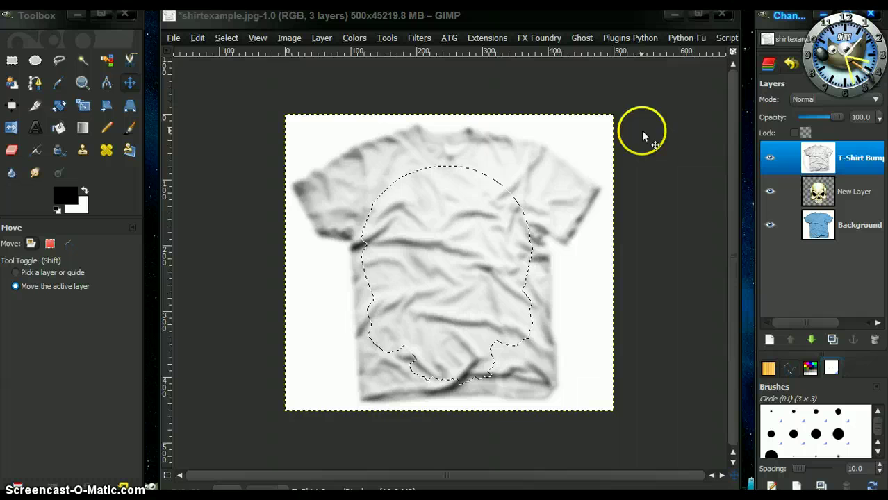
left_click(322, 38)
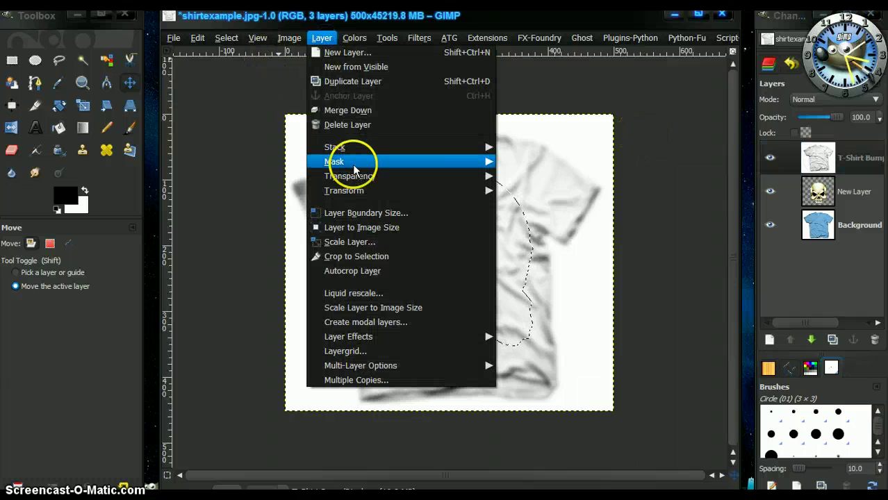
mouse_move(360, 178)
left_click(513, 179)
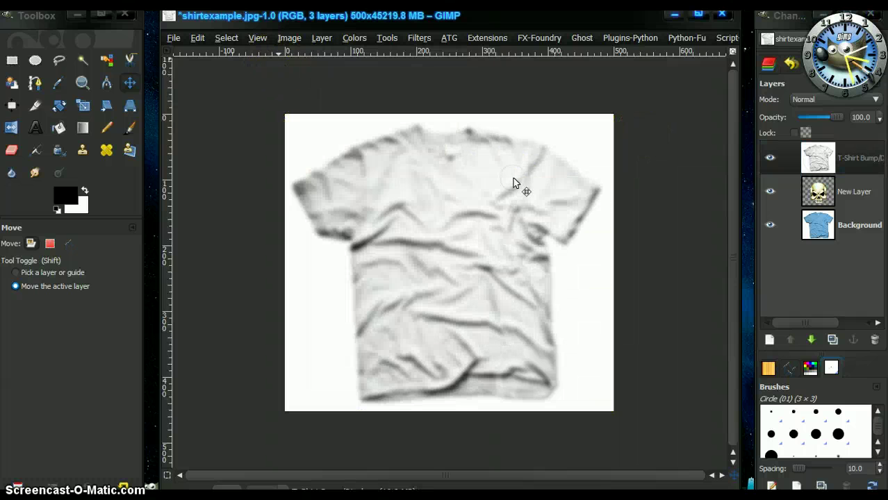
left_click(804, 178, "alt")
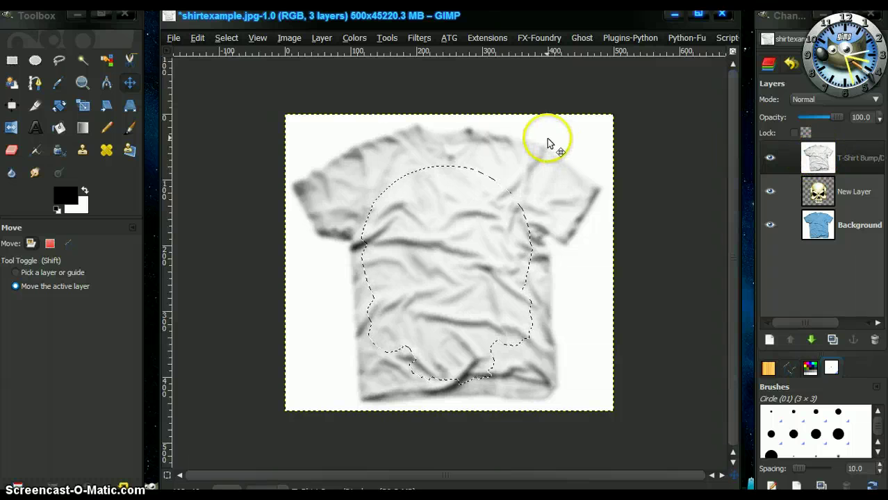
Invert the selection, clear the bump layer outside the skull, and deselect
left_click(234, 39)
left_click(252, 81)
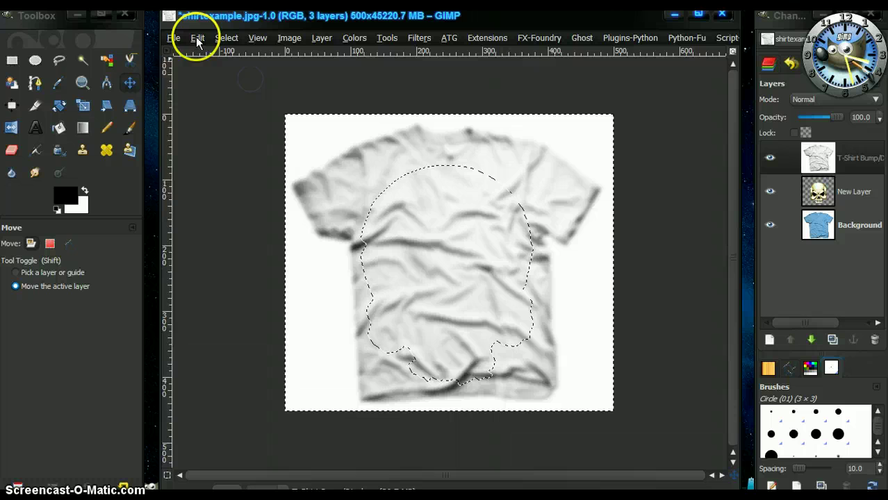
left_click(197, 37)
left_click(212, 243)
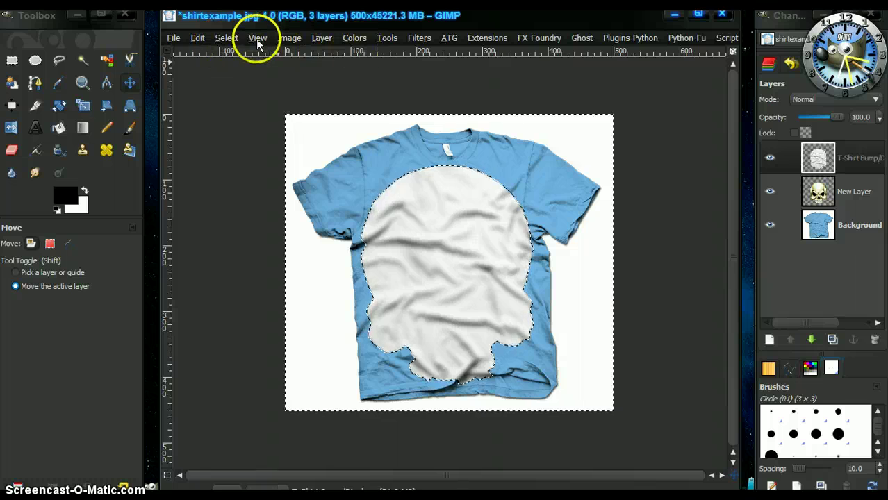
left_click(224, 39)
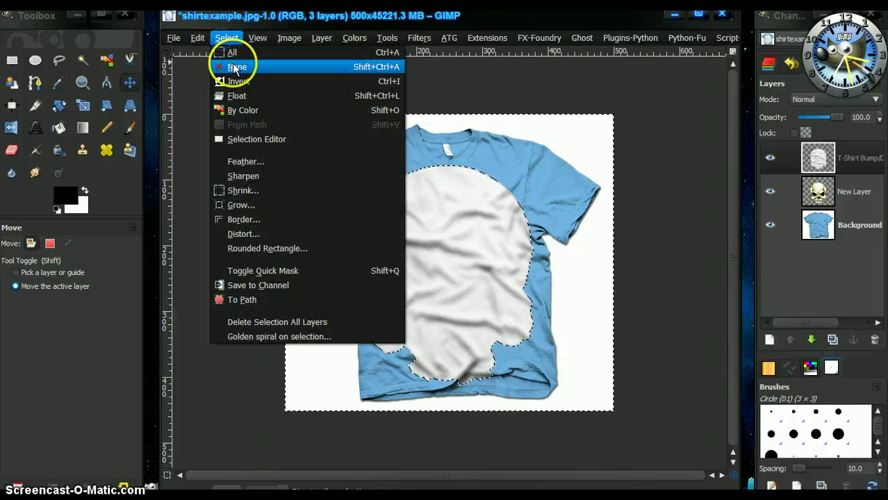
left_click(234, 64)
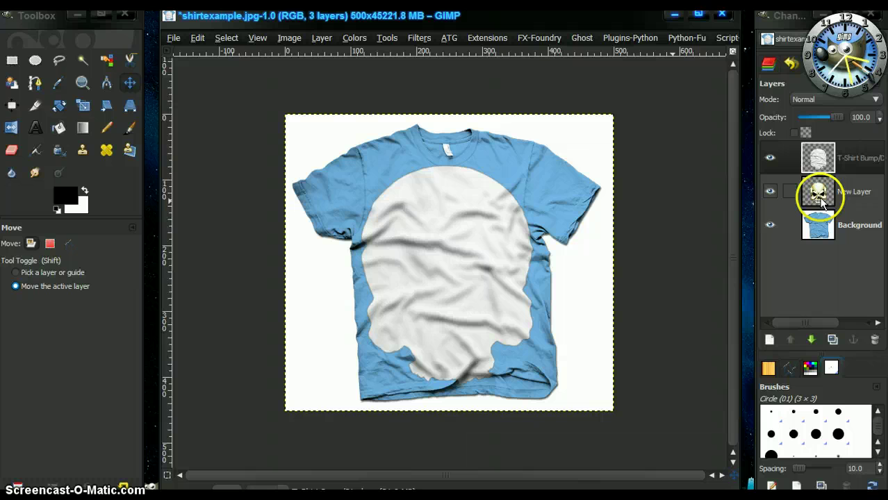
left_click(819, 197)
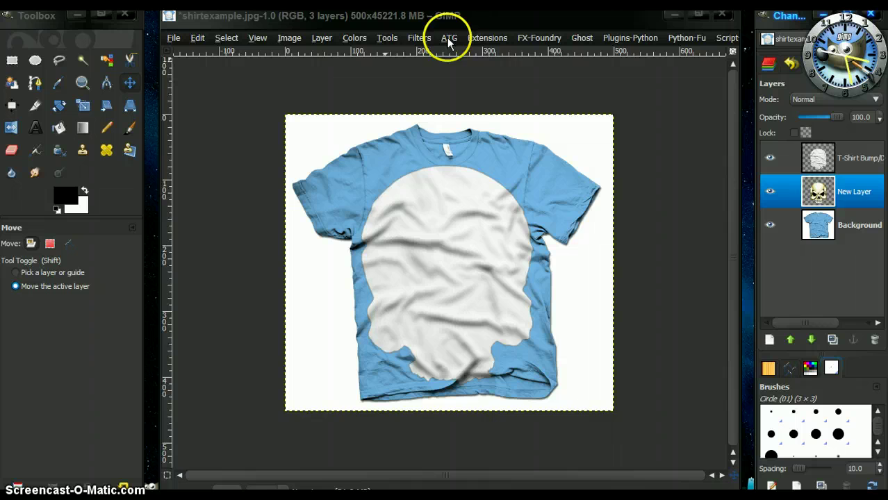
Hide the T-Shirt Bump layer and preview Bump Map on the skull, adjusting the Ambient slider
left_click(424, 39)
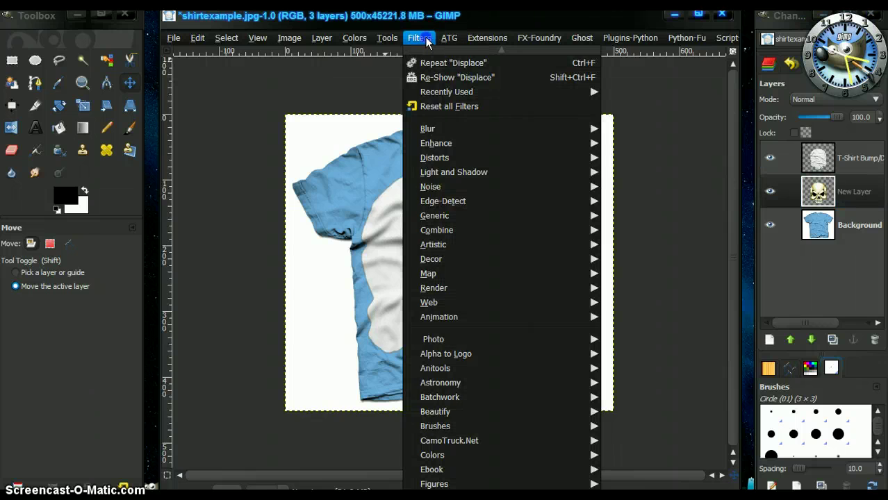
left_click(775, 153)
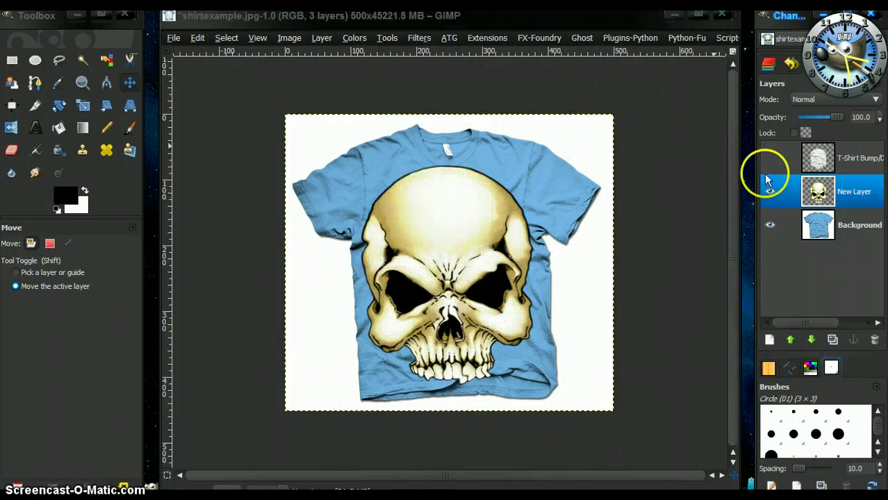
left_click(419, 38)
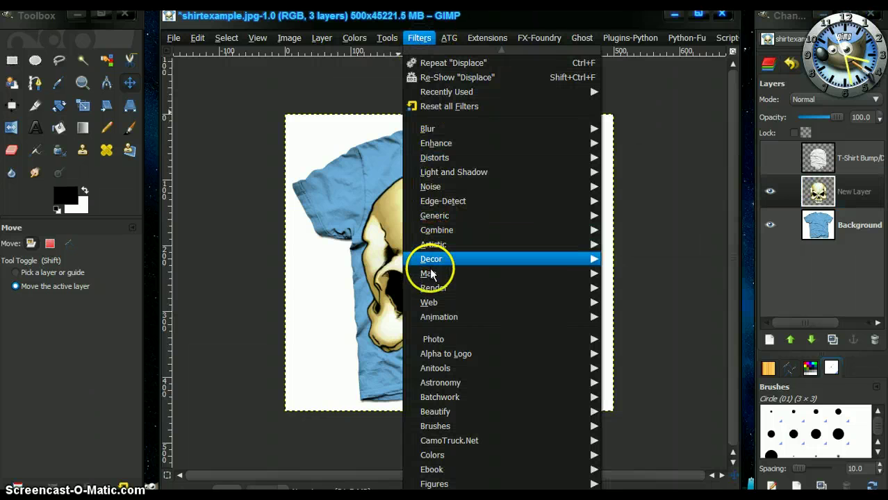
mouse_move(432, 273)
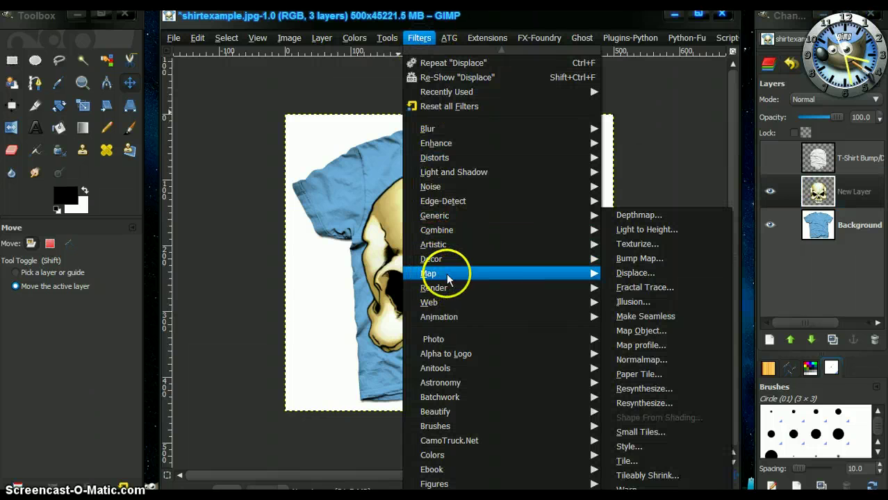
left_click(636, 259)
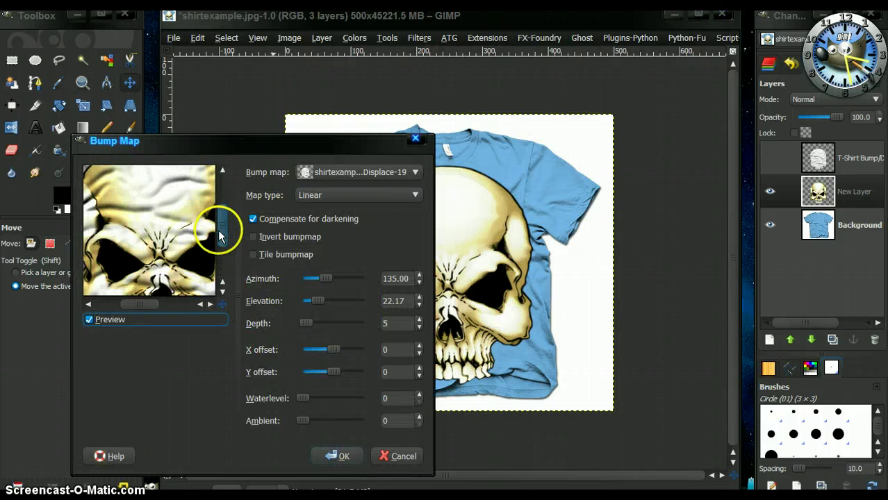
mouse_move(222, 236)
left_mouse_down()
mouse_move(223, 255)
mouse_move(223, 226)
left_mouse_up()
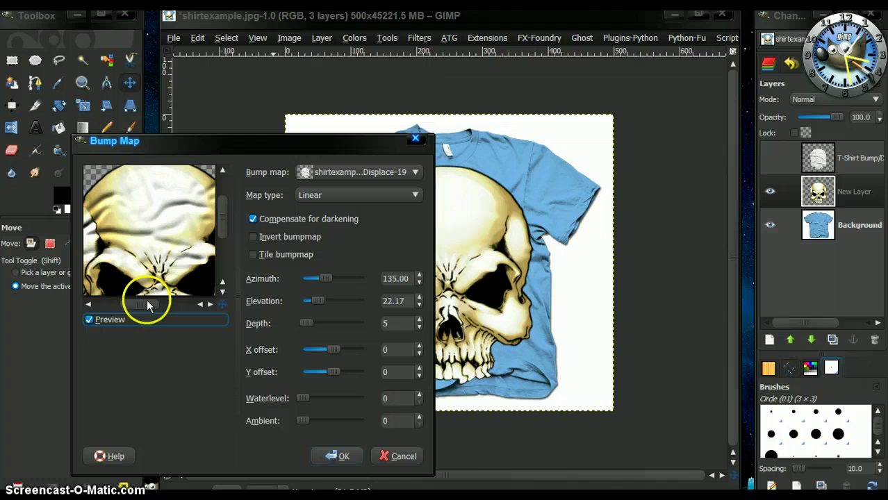
left_click_drag(147, 303, 125, 303)
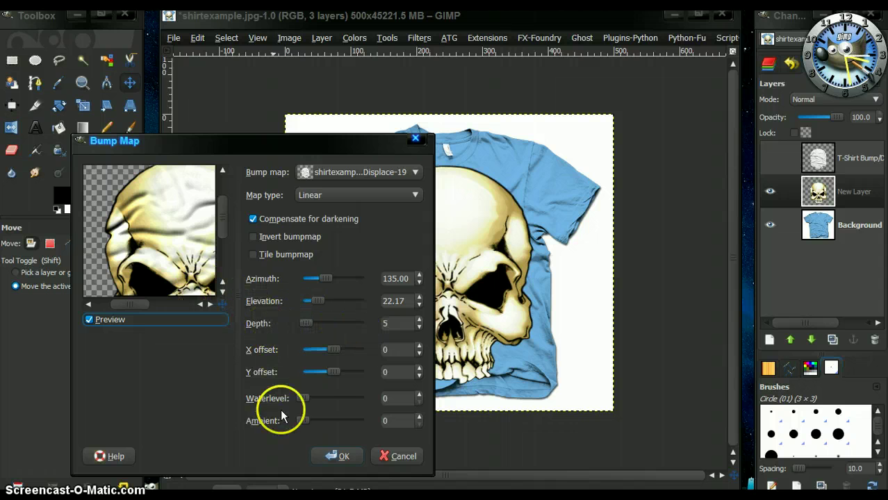
left_click_drag(303, 421, 309, 420)
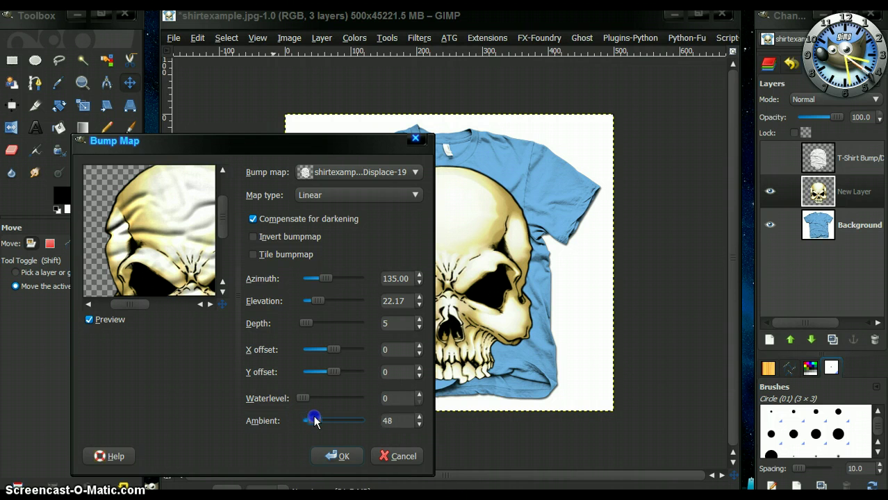
left_click_drag(335, 421, 300, 422)
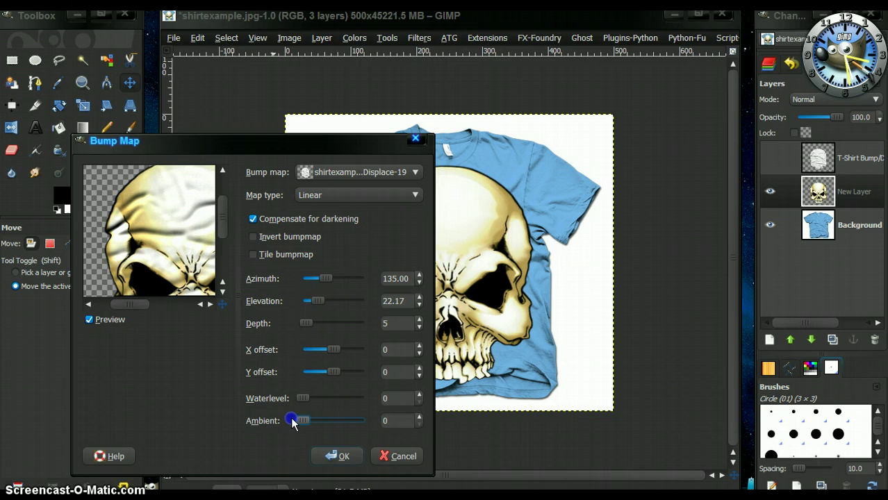
Apply the bump map, then duplicate the skull layer and hide the copy
left_click(329, 456)
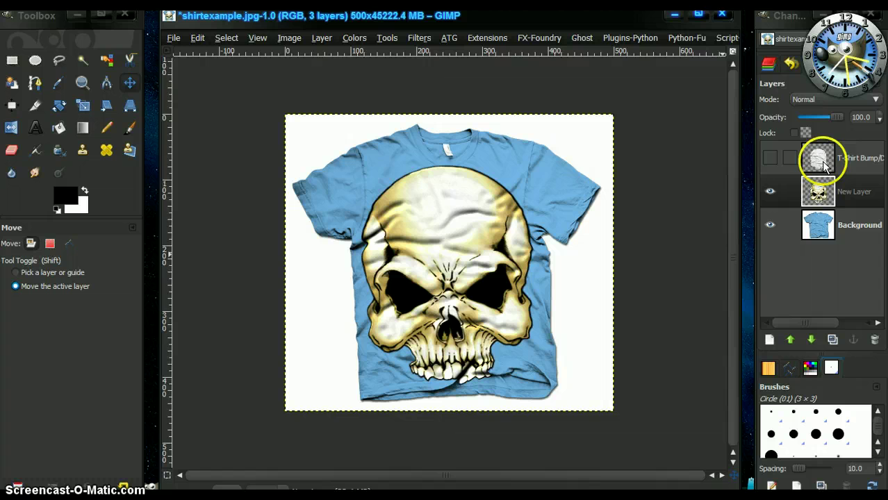
left_click(820, 195)
left_click(820, 198)
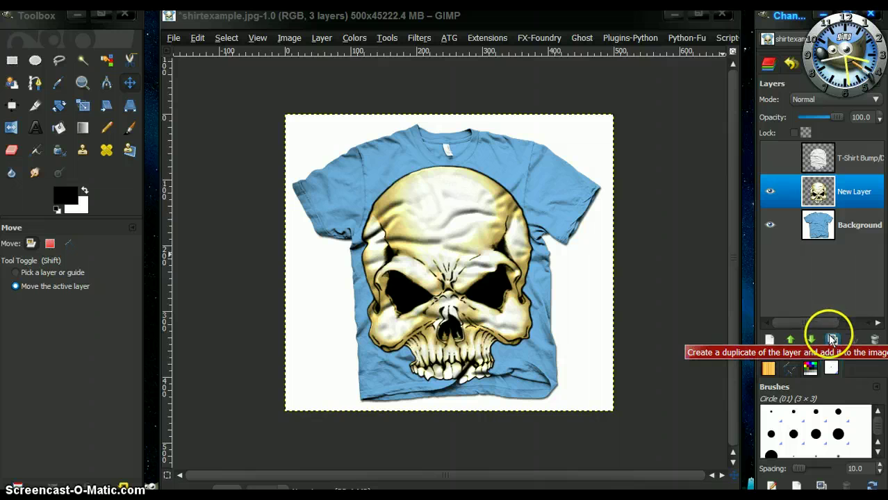
left_click(832, 339)
left_click(820, 190)
mouse_move(822, 194)
left_mouse_down()
mouse_move(818, 219)
mouse_move(810, 182)
left_mouse_up()
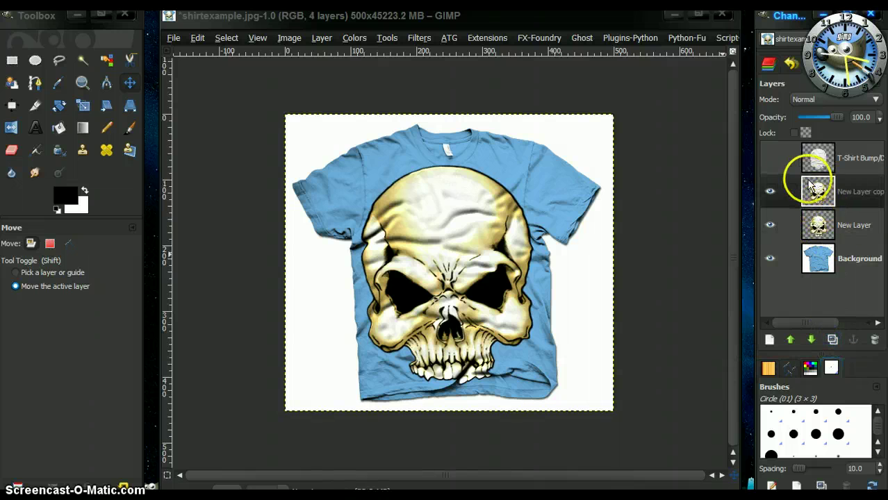
left_click(770, 192)
Set the original skull layer to Burn mode at 45 opacity
left_click(817, 224)
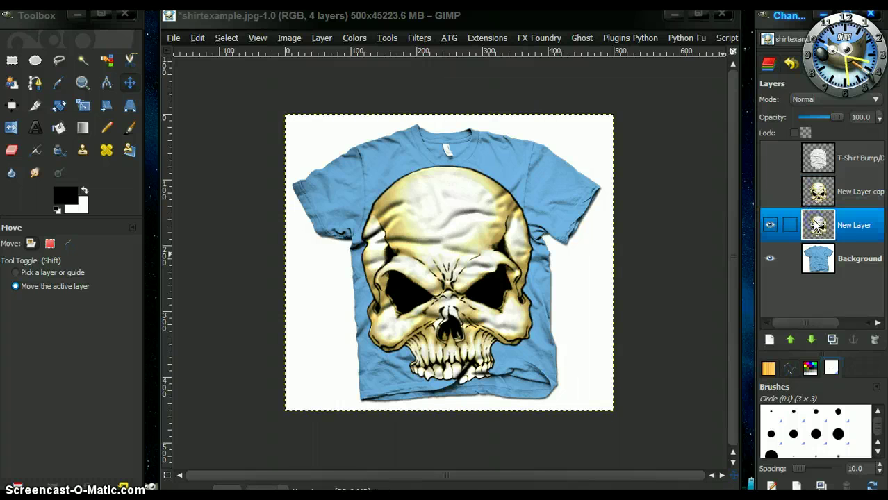
left_click(873, 100)
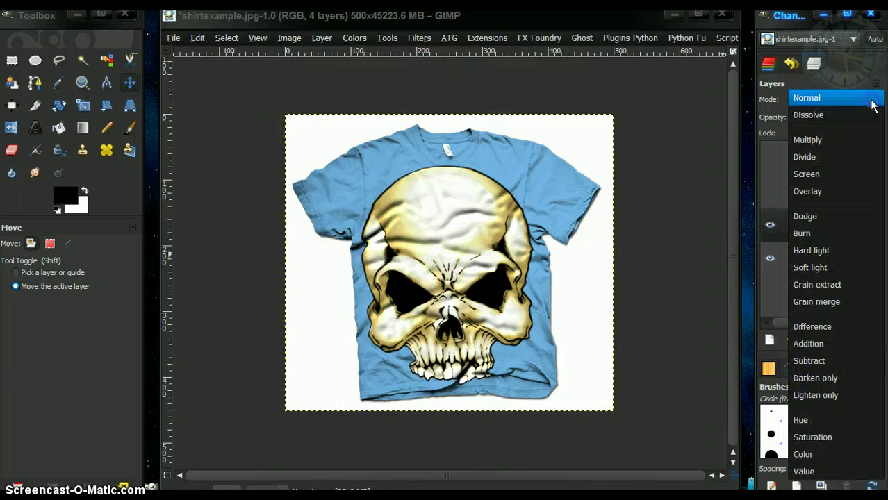
left_click(801, 234)
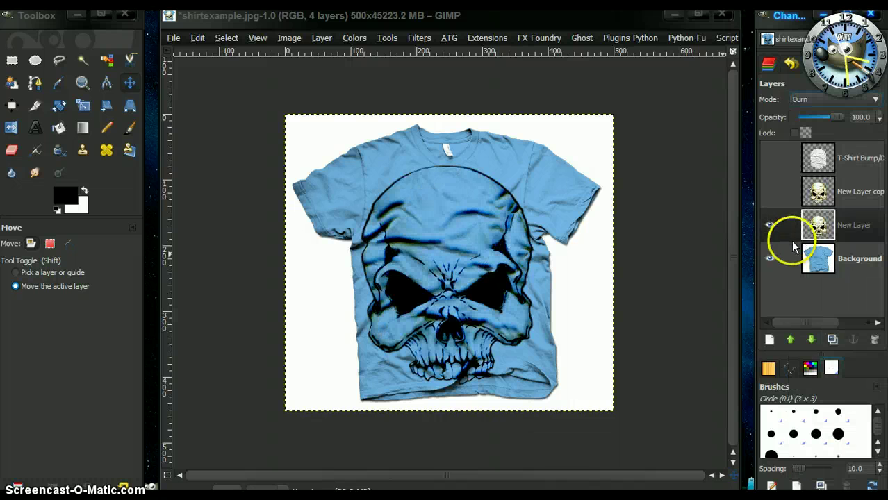
left_click(821, 234)
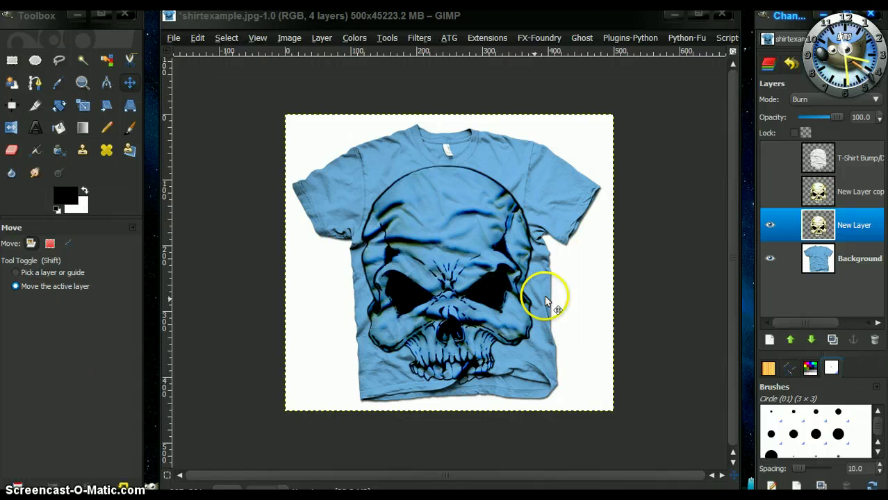
left_click_drag(841, 116, 821, 117)
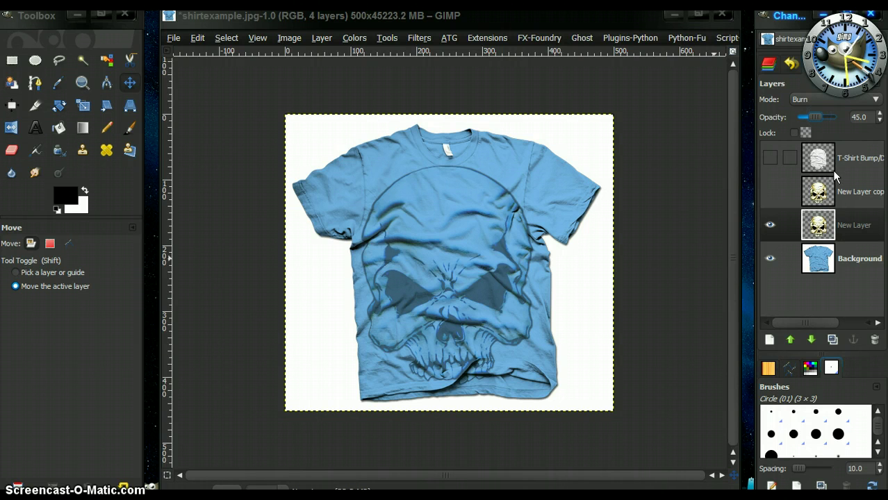
Unhide the New Layer copy skull and set its opacity to 80.0 above the burned skull
left_click(778, 195)
left_click(771, 192)
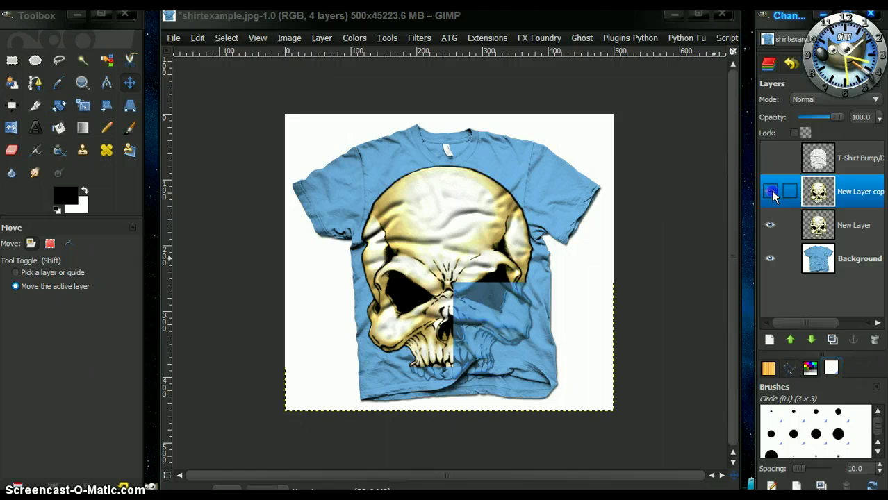
left_click(817, 193)
left_click_drag(829, 205, 762, 232)
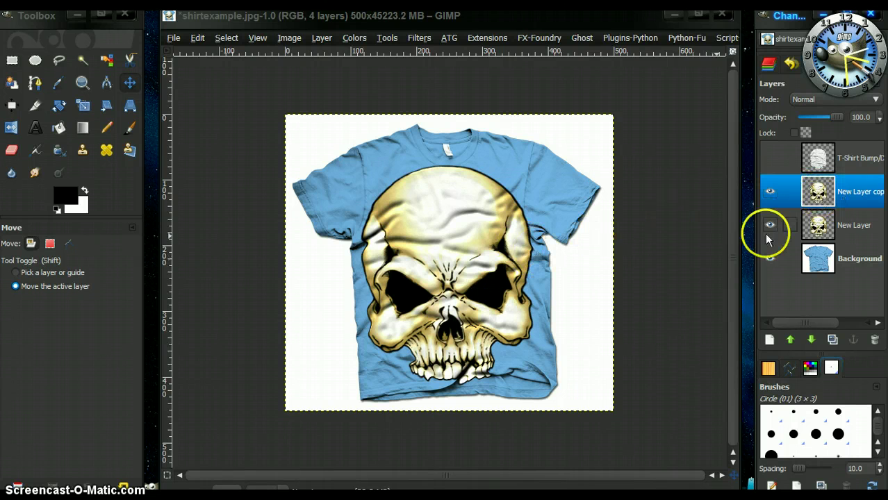
left_click_drag(839, 122, 833, 122)
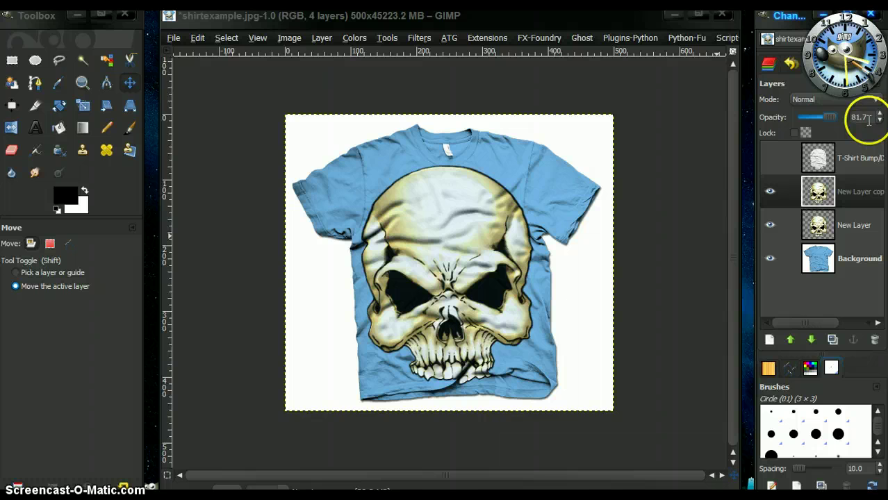
double_click(861, 118)
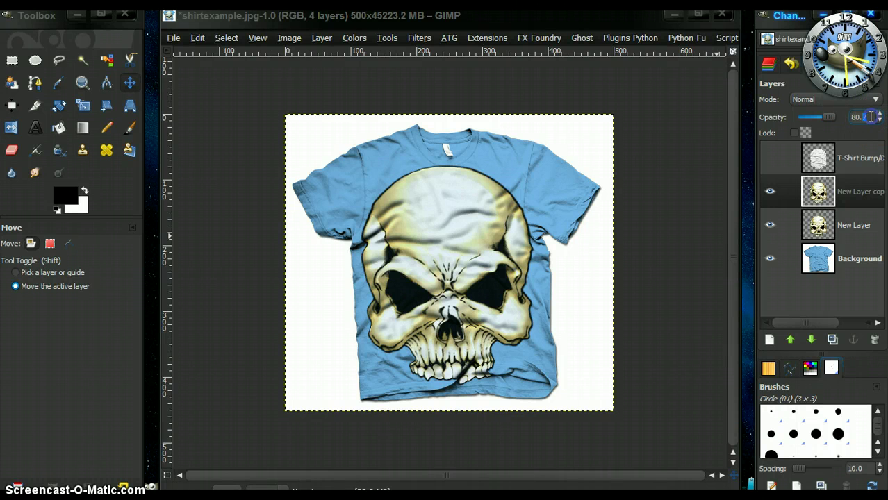
Confirm the 80.0 opacity and make the T-Shirt Bump crease layer visible again
type("0")
left_click(822, 159)
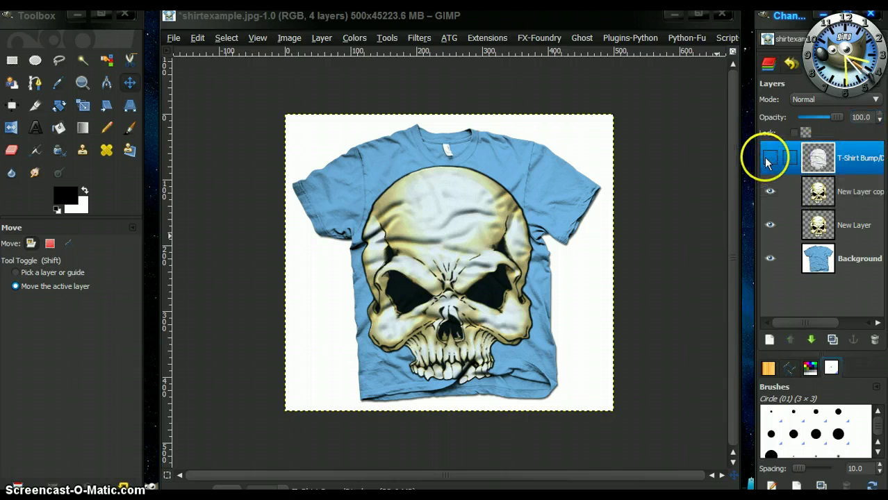
left_click(769, 158)
left_click_drag(822, 161, 835, 182)
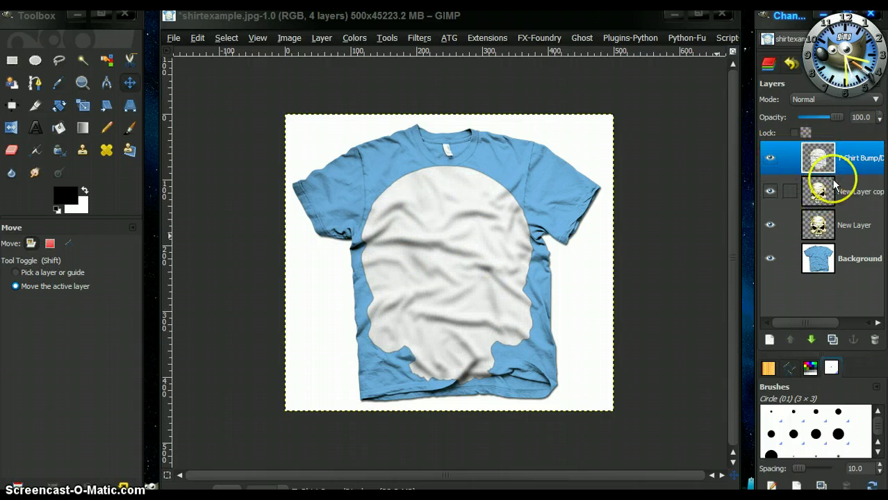
Blend the T-Shirt Bump layer in Overlay mode at 60 opacity
left_click(875, 99)
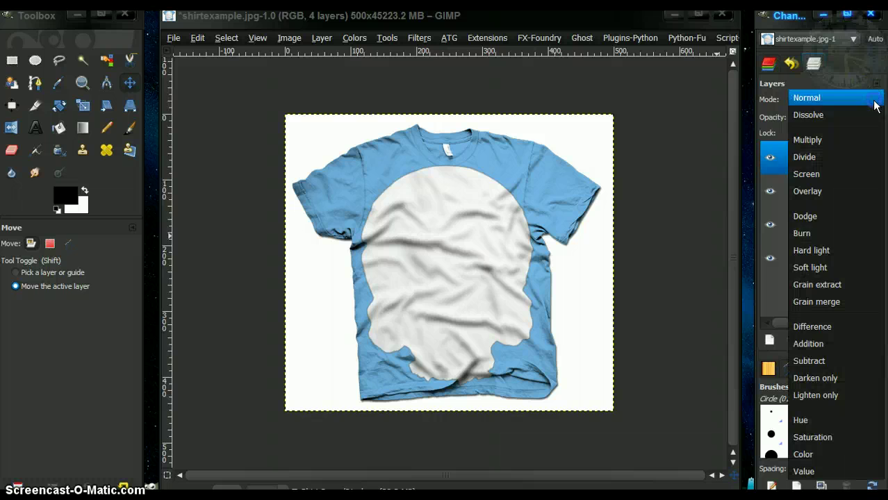
left_click(806, 191)
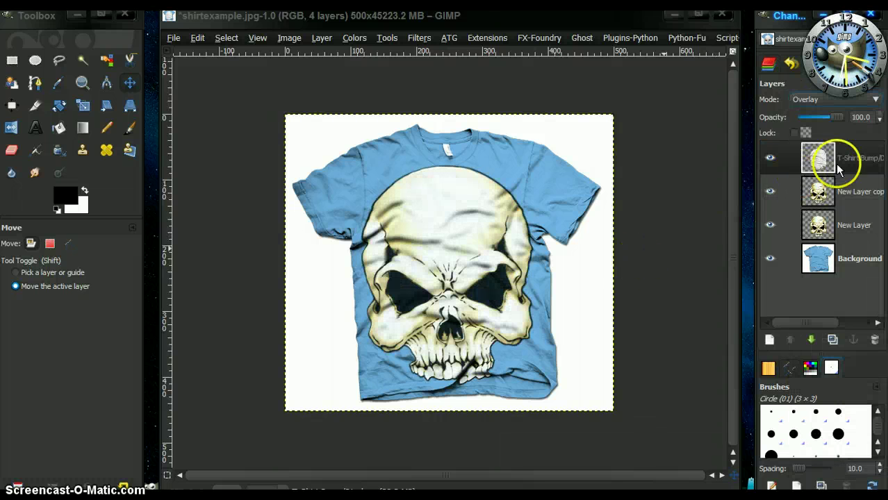
mouse_move(832, 116)
left_mouse_down()
mouse_move(838, 123)
mouse_move(825, 122)
left_mouse_up()
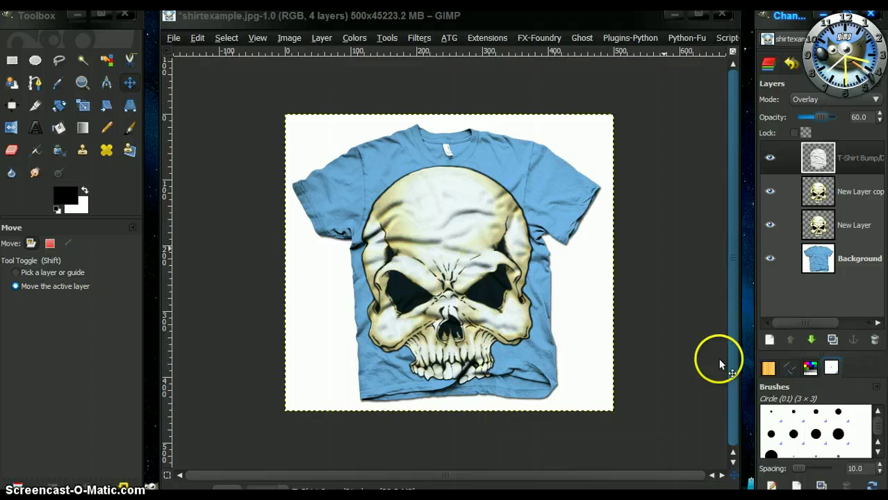